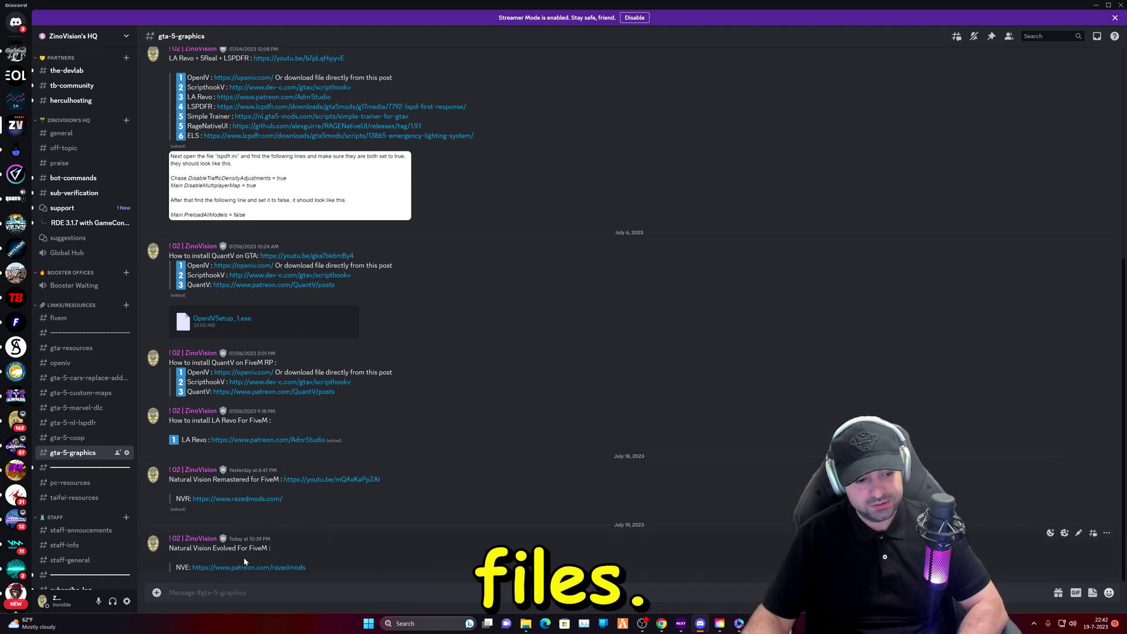
# - Bring up the Downloads folder in File Explorer over the Discord gta-5-graphics channel
pyautogui.click(525, 623)
# - Extract the NVE - FiveM Package zip into its matching folder, replacing the 178 existing files
pyautogui.click(705, 161)
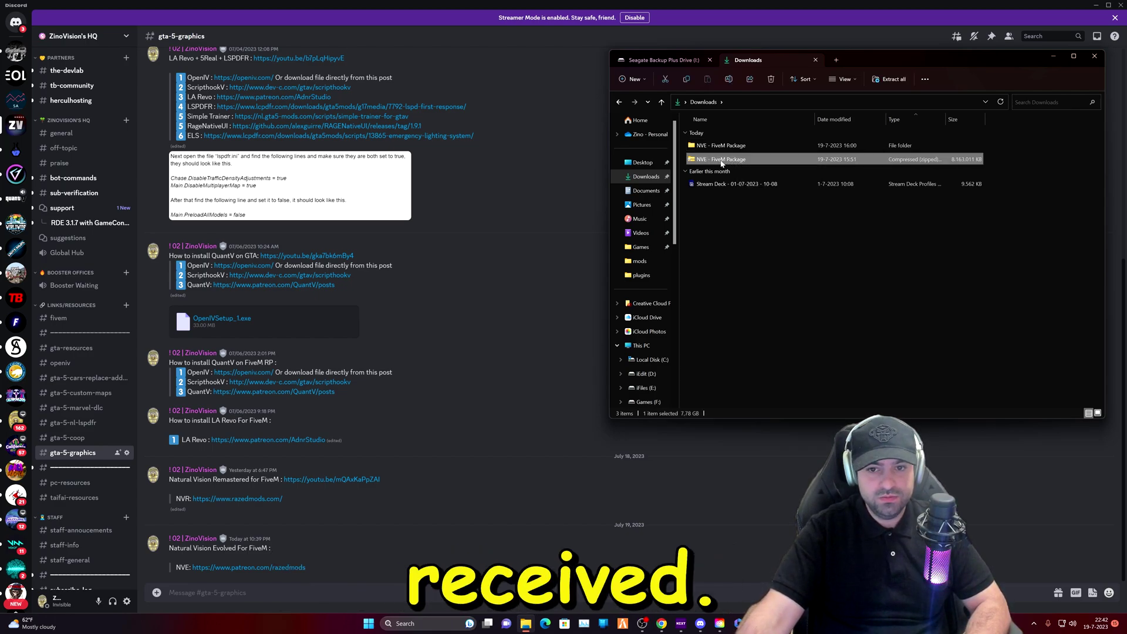
pyautogui.rightClick(725, 163)
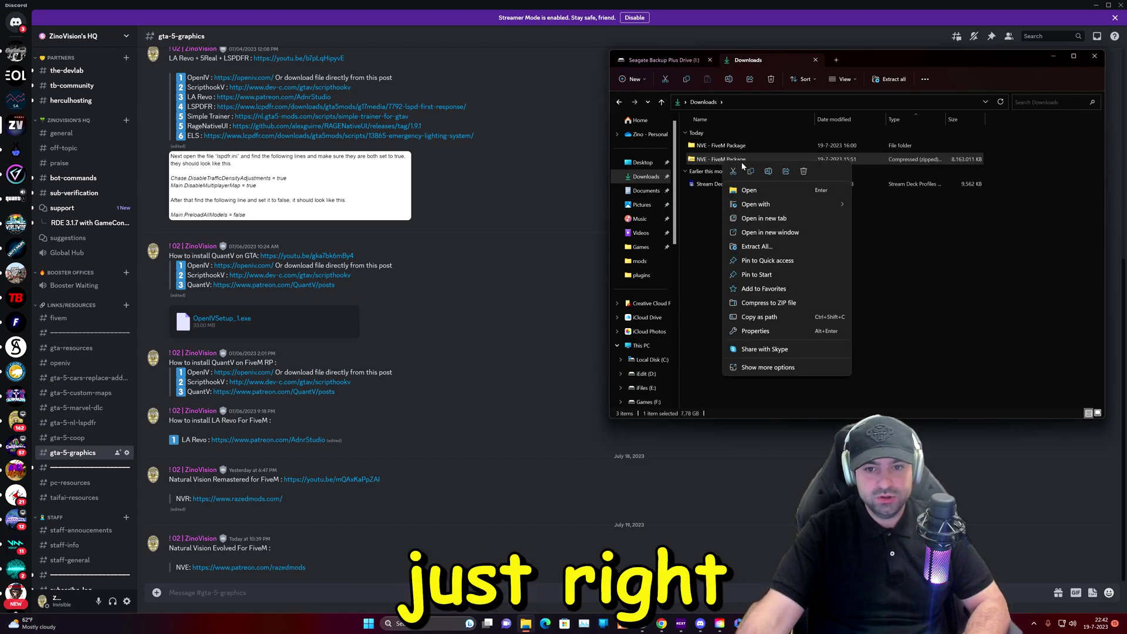
pyautogui.click(761, 252)
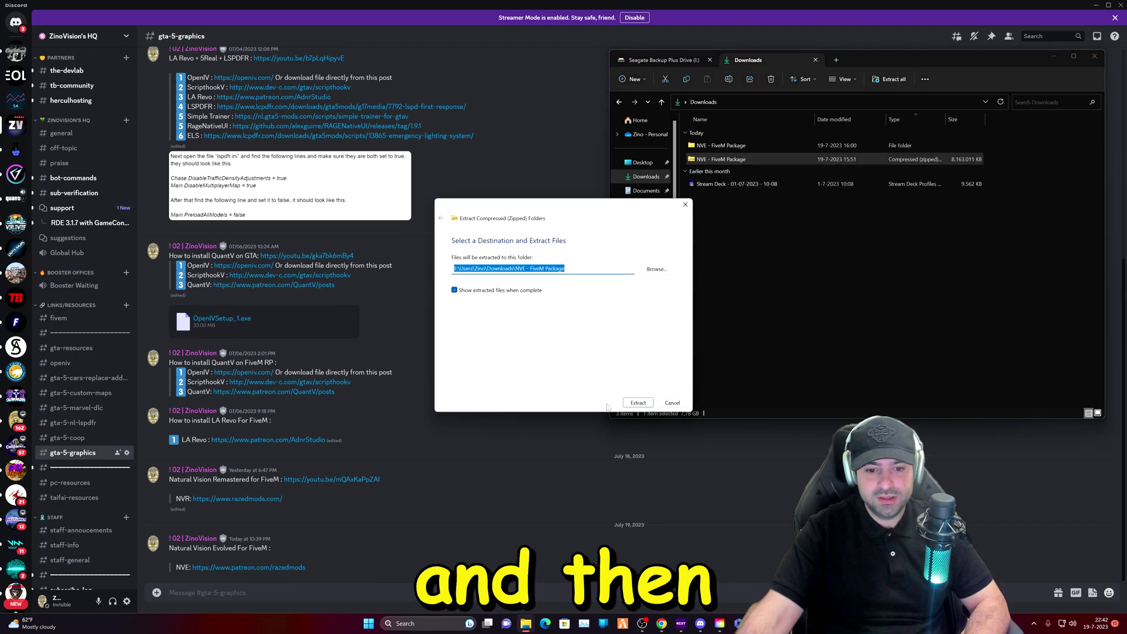
pyautogui.click(637, 403)
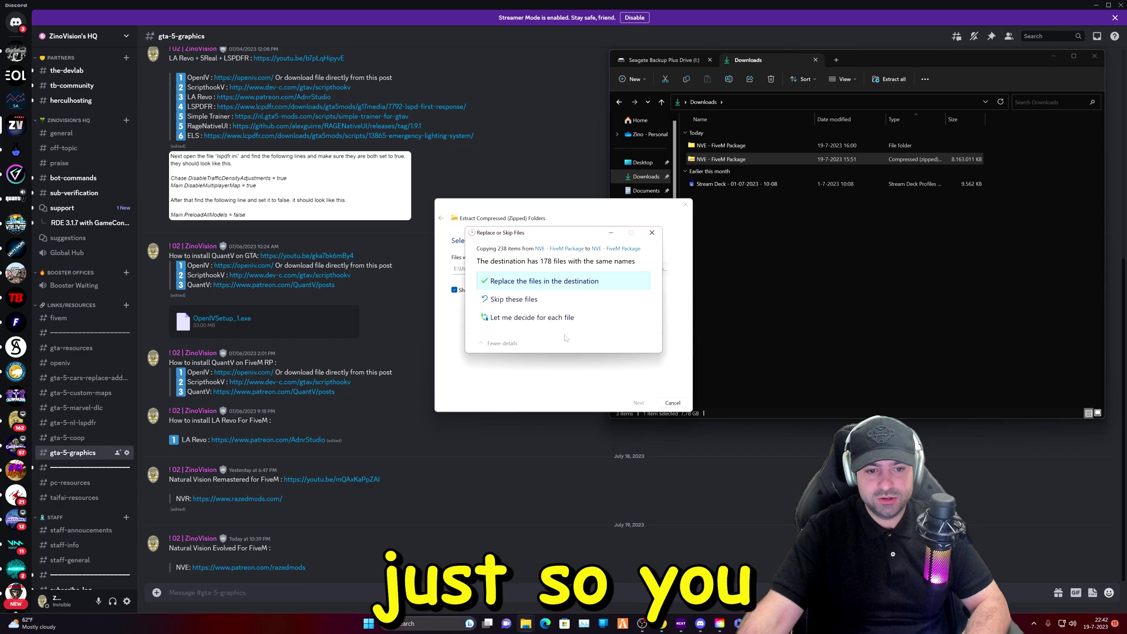
pyautogui.click(537, 282)
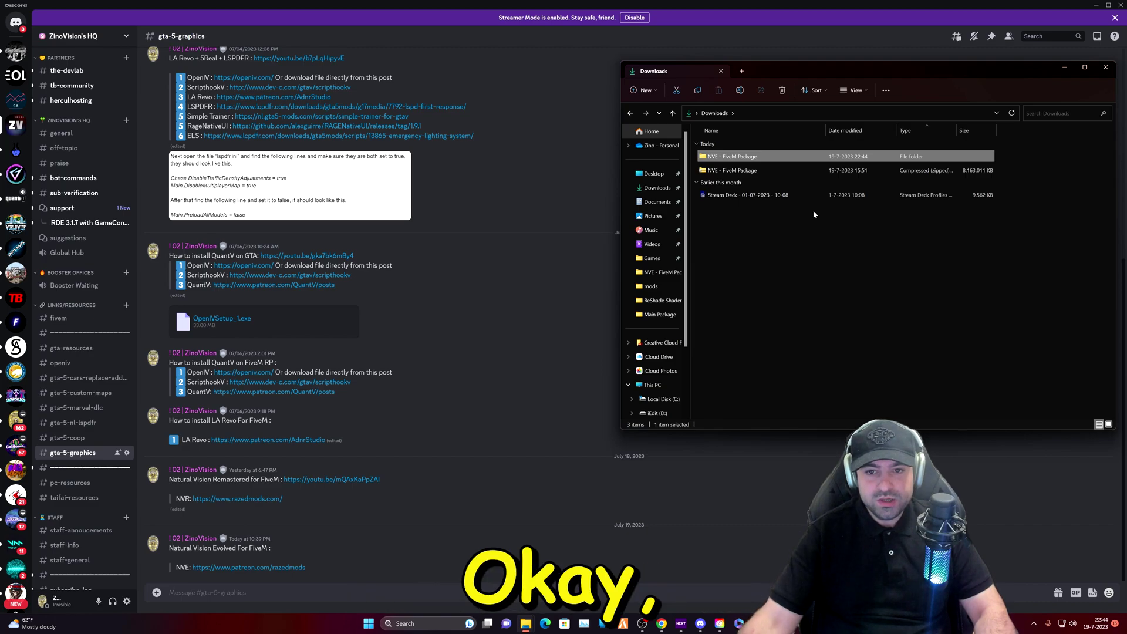
# - Open the extracted NVE - FiveM Package folder and the FiveM Start menu shortcut's location
pyautogui.doubleClick(741, 157)
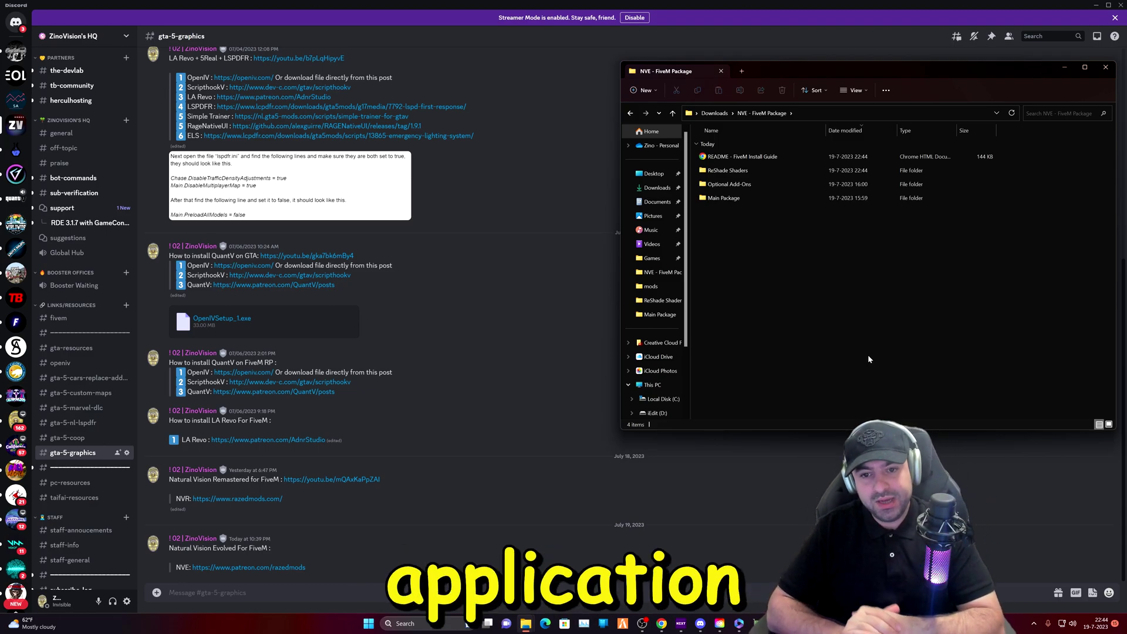
pyautogui.press('super')
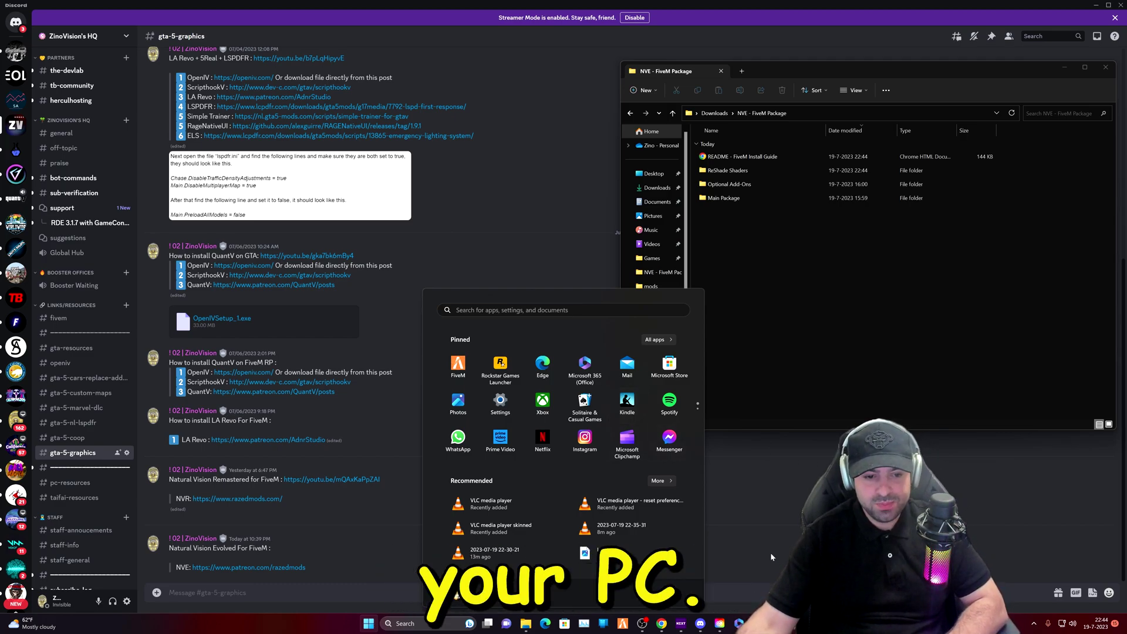
pyautogui.click(458, 363)
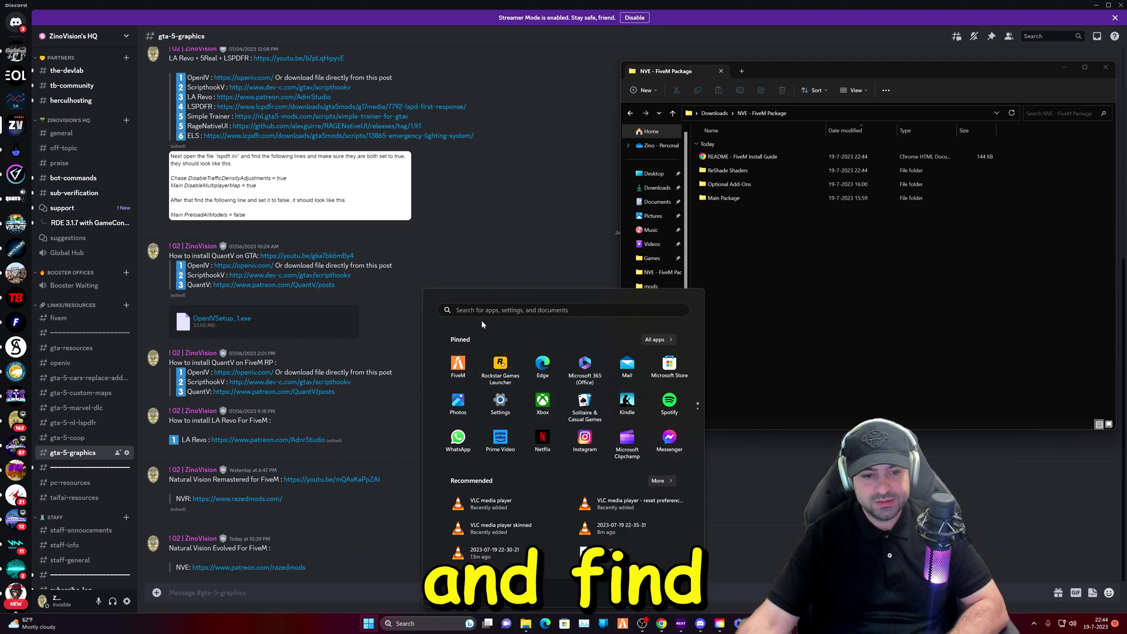
pyautogui.rightClick(476, 367)
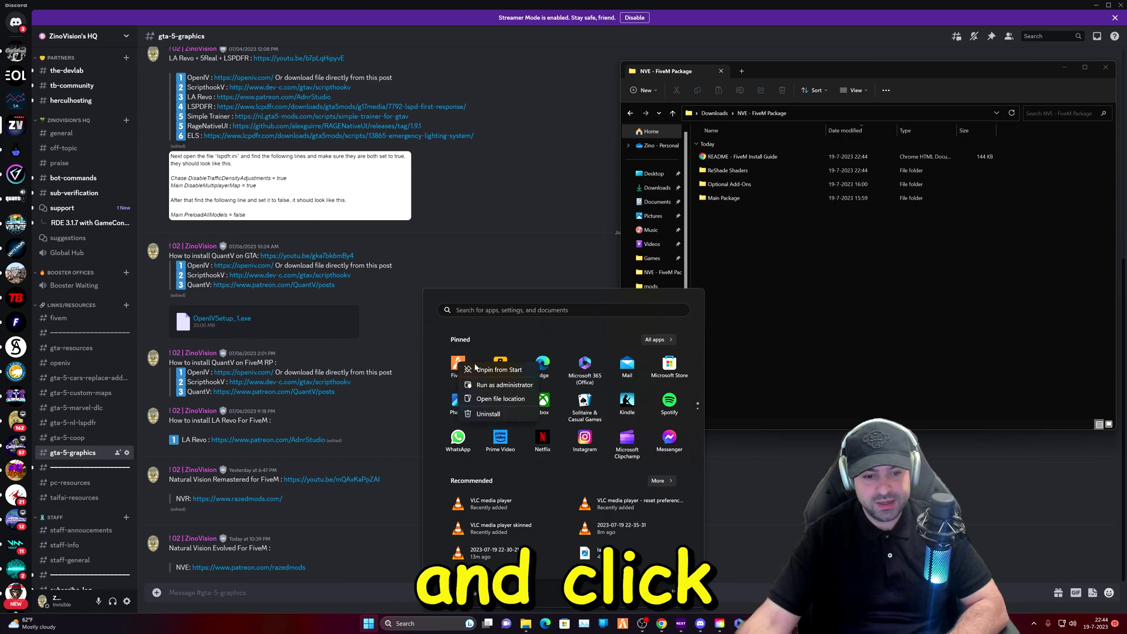
pyautogui.click(510, 399)
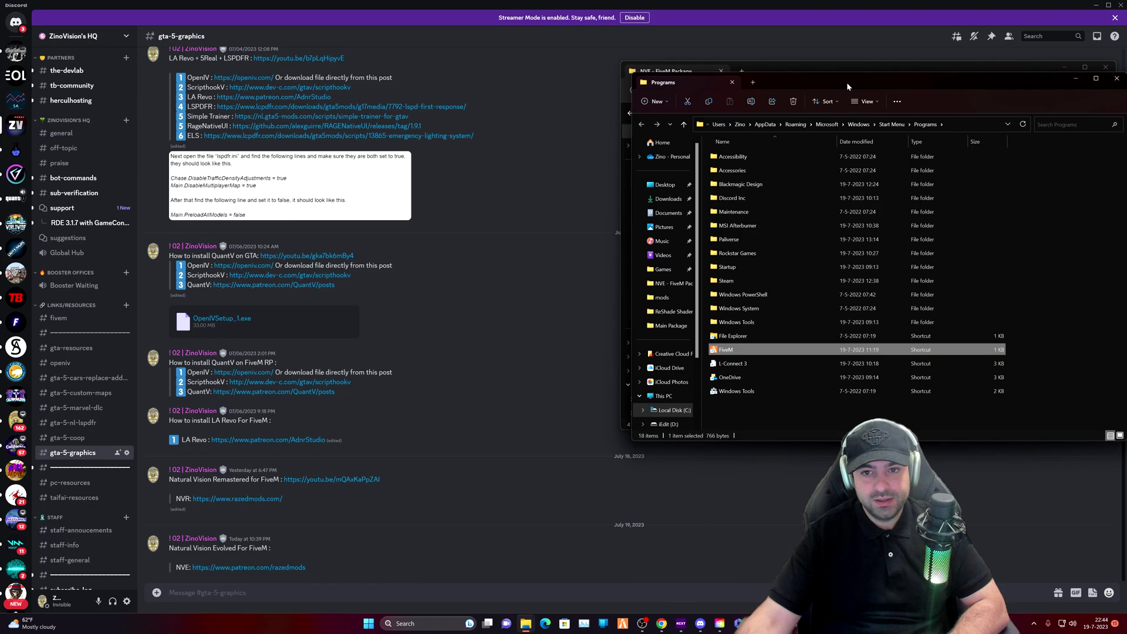
# - Follow the FiveM shortcut to its real install folder on Games (F:)
pyautogui.moveTo(849, 88); pyautogui.dragTo(396, 93)
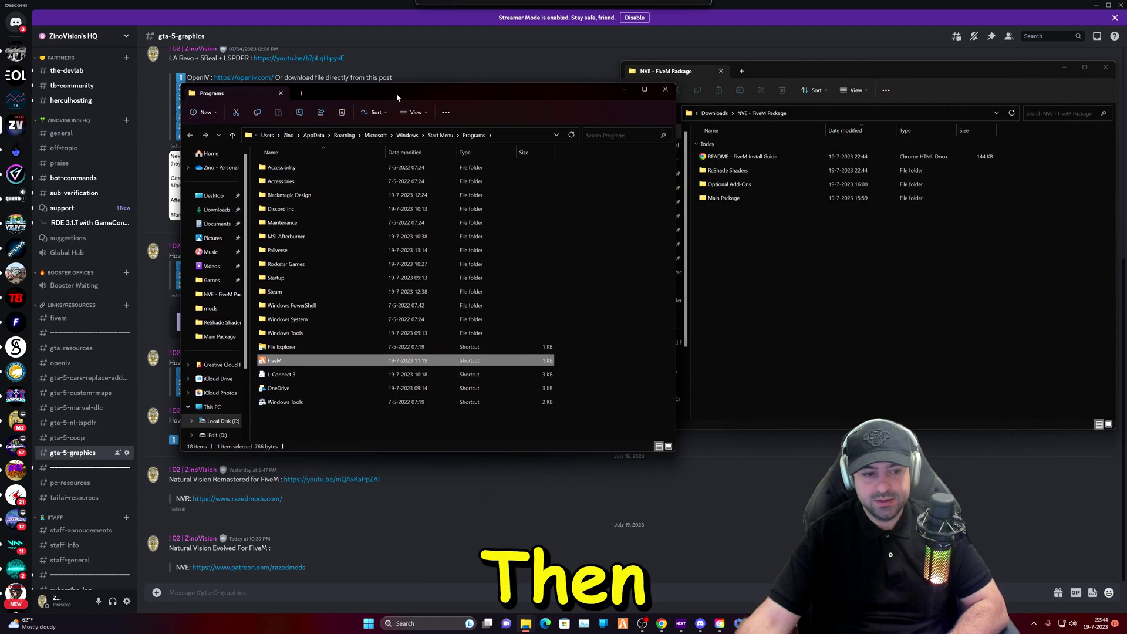
pyautogui.rightClick(288, 360)
pyautogui.click(359, 421)
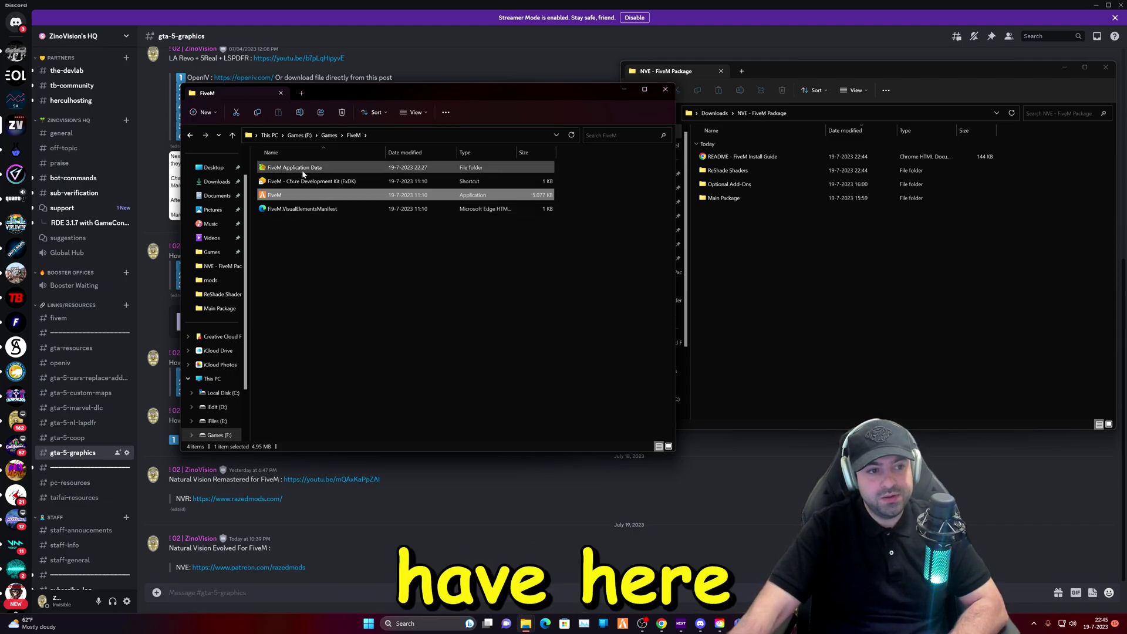
# - Open FiveM Application Data and tile it beside the NVE package window
pyautogui.doubleClick(340, 170)
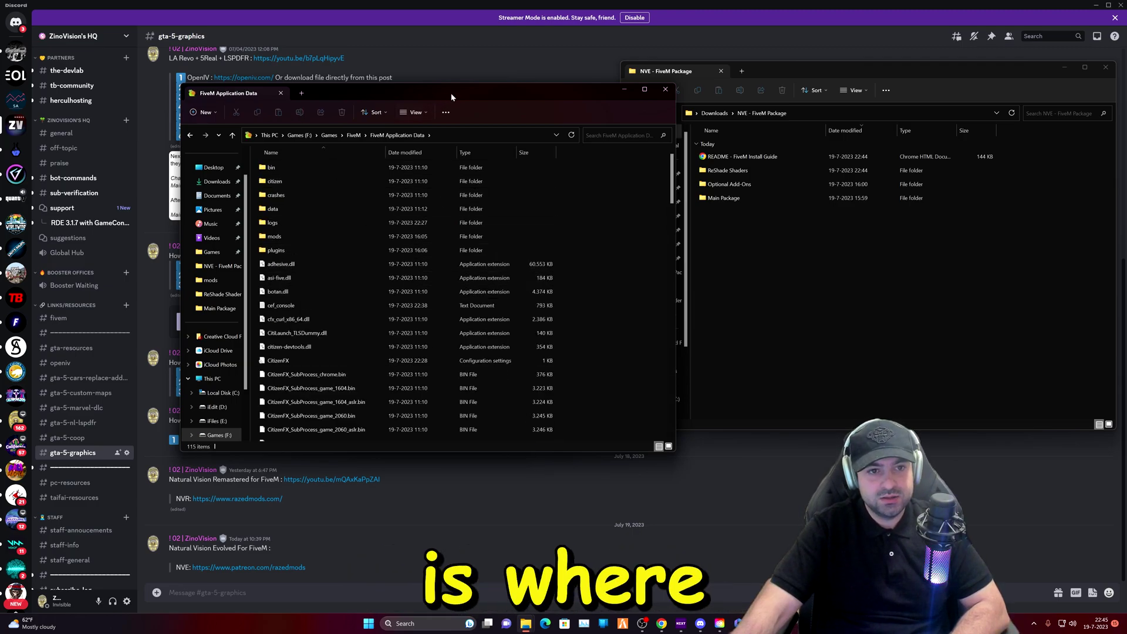
pyautogui.moveTo(455, 92); pyautogui.dragTo(404, 77)
pyautogui.press('super+Left')
pyautogui.click(699, 181)
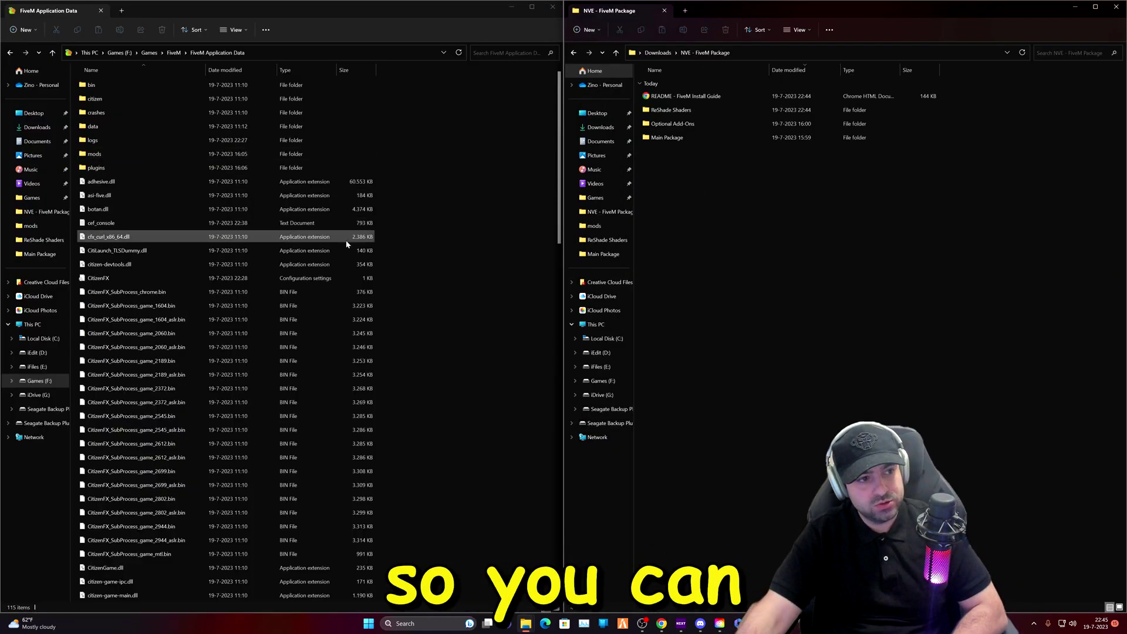
# - Copy Main Package's mods and plugins folders into FiveM Application Data, replacing 16 files
pyautogui.click(674, 138)
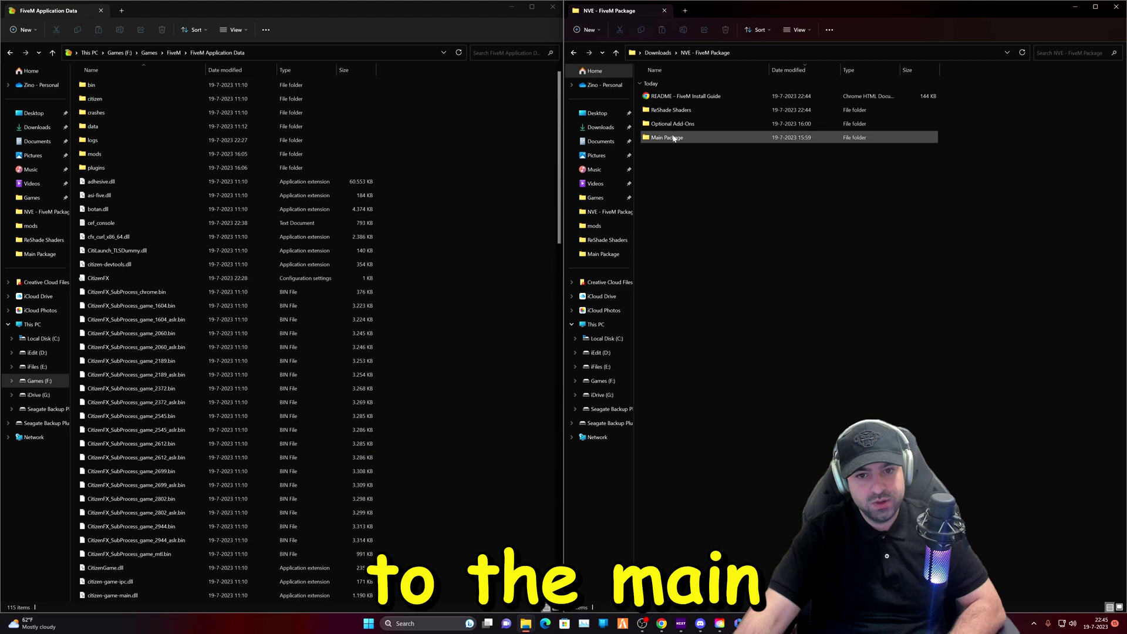
pyautogui.doubleClick(676, 138)
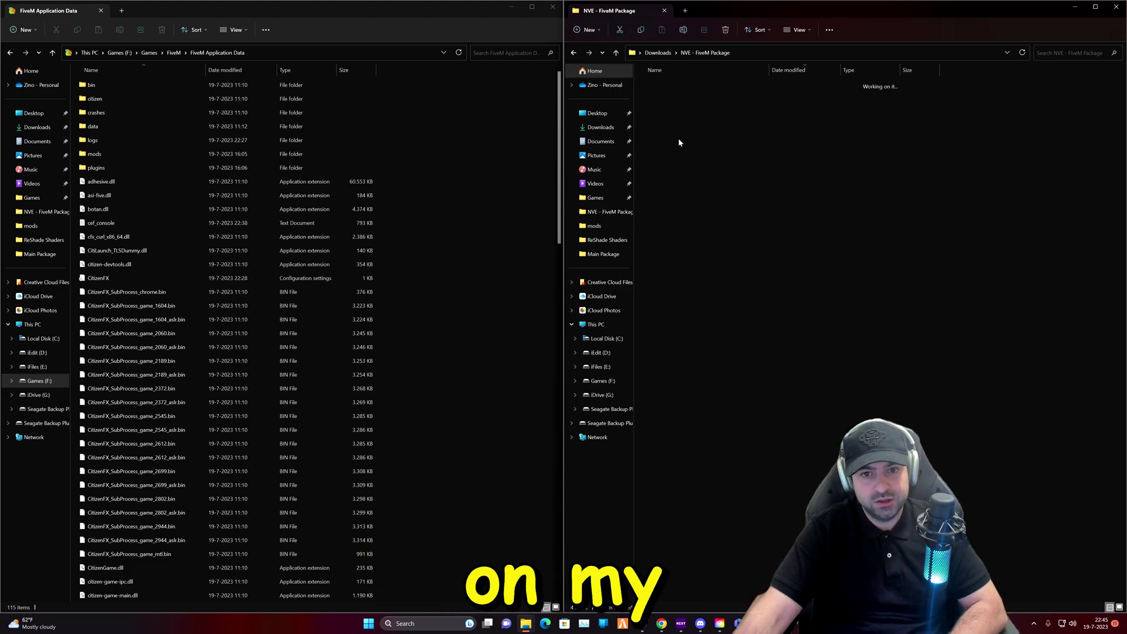
pyautogui.moveTo(788, 175); pyautogui.dragTo(510, 148)
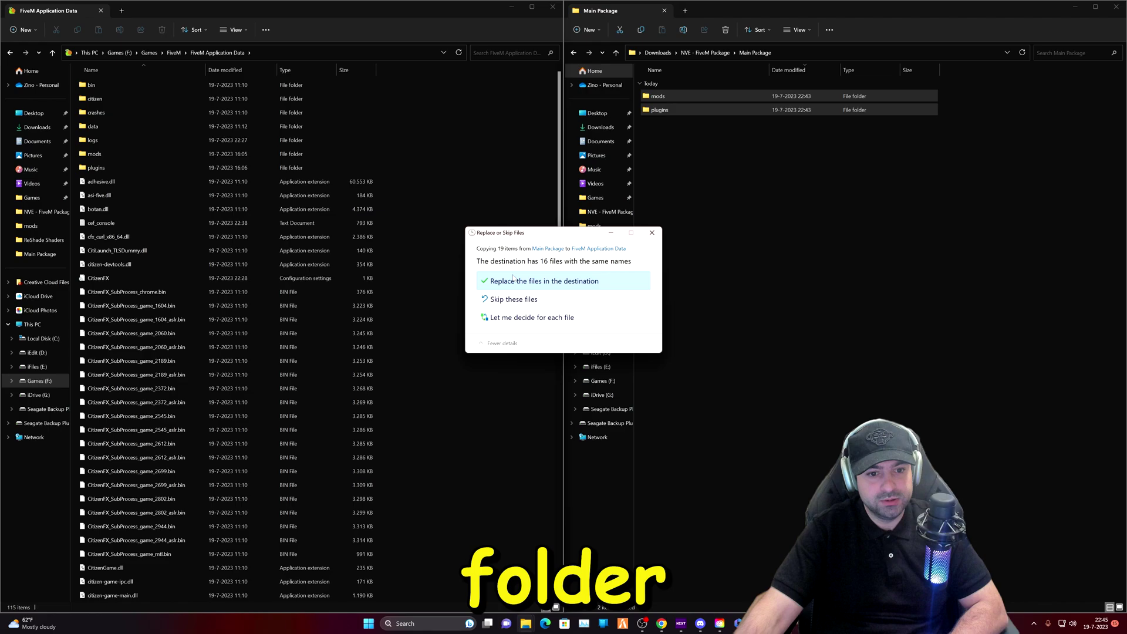
pyautogui.click(513, 280)
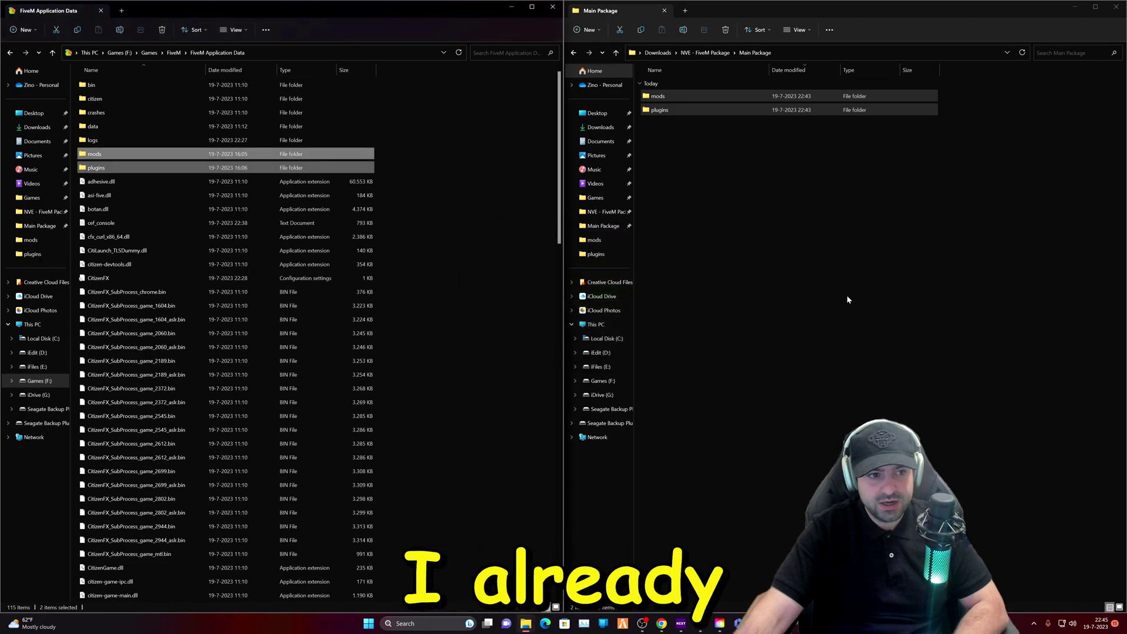
pyautogui.click(573, 52)
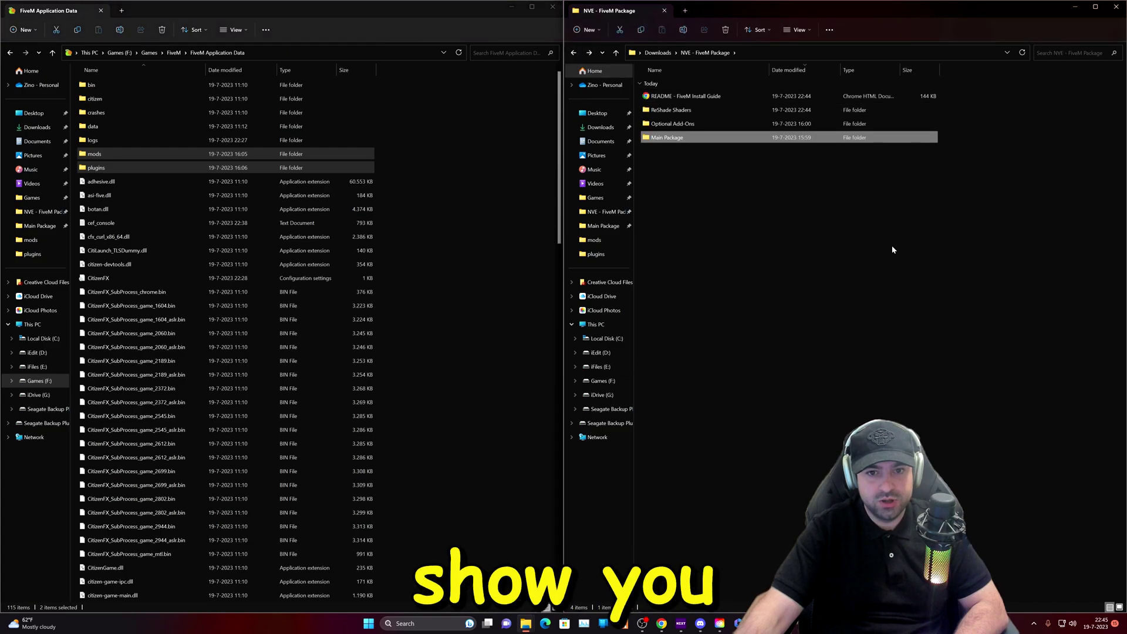
# - Copy the Ultra Intensity f_NVE_Brighter_Emergency_Lights.rpf into FiveM's mods folder, replacing the old copy
pyautogui.doubleClick(698, 124)
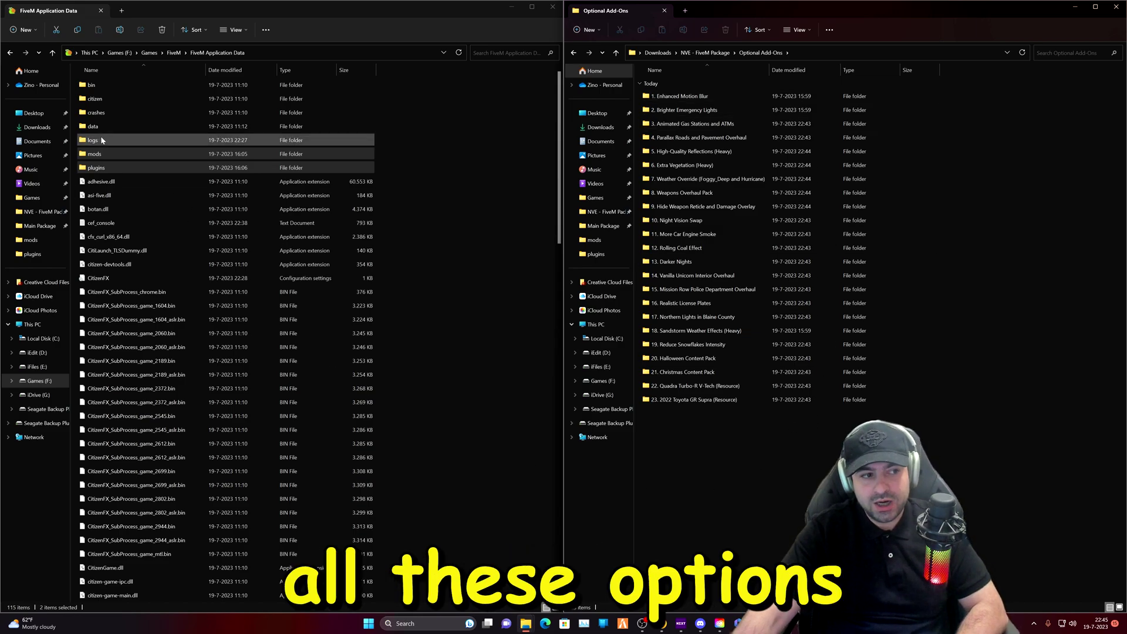
pyautogui.doubleClick(95, 154)
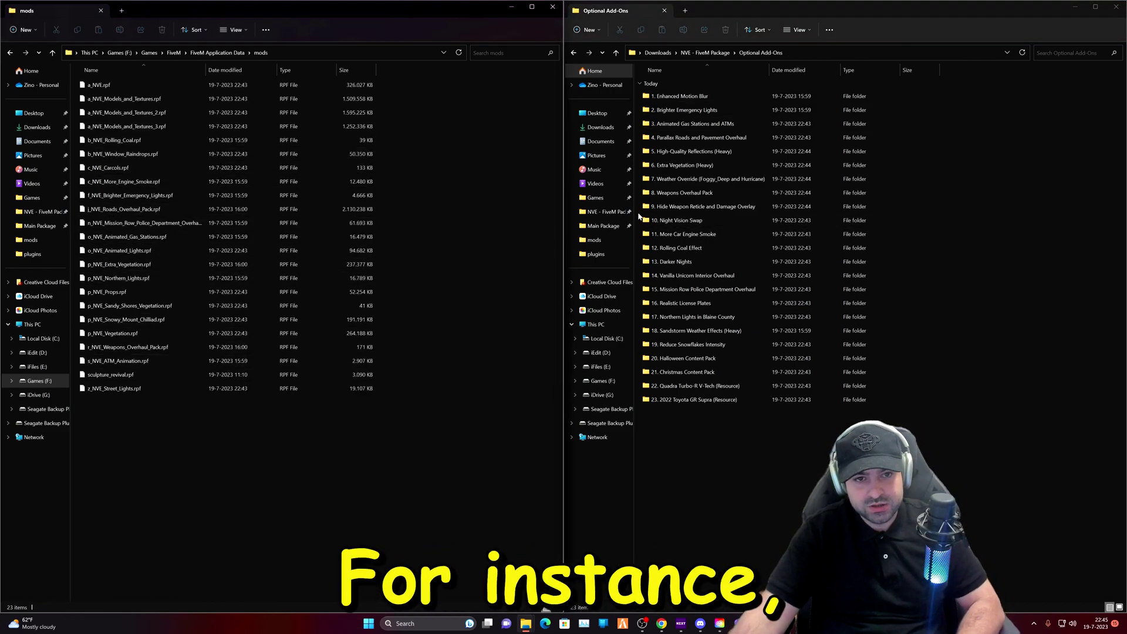
pyautogui.doubleClick(683, 112)
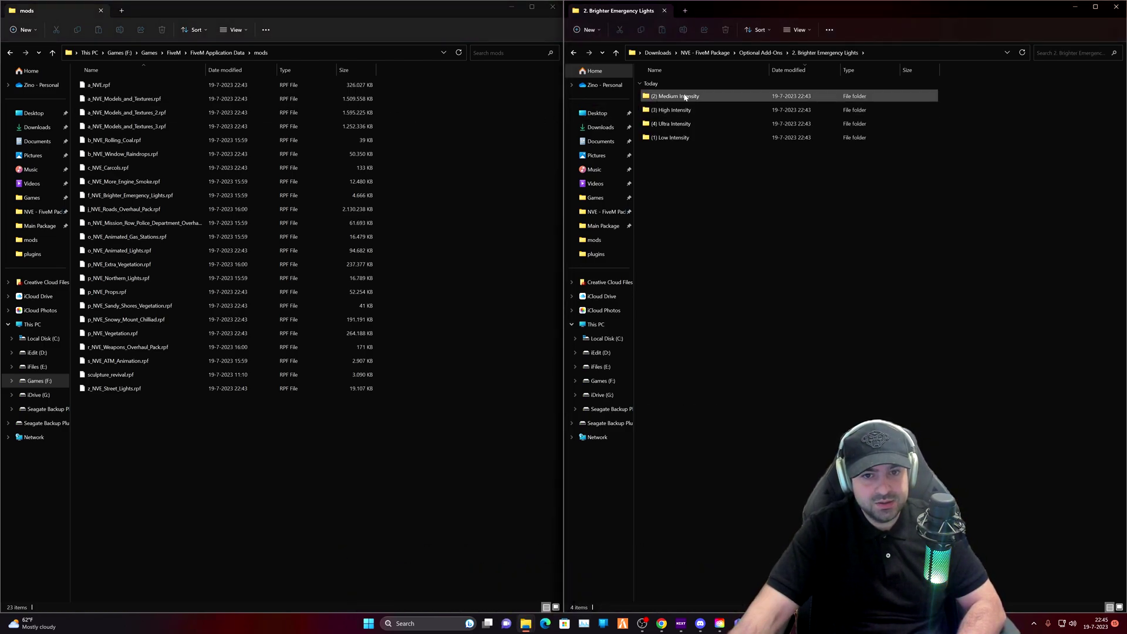
pyautogui.click(677, 124)
pyautogui.doubleClick(677, 125)
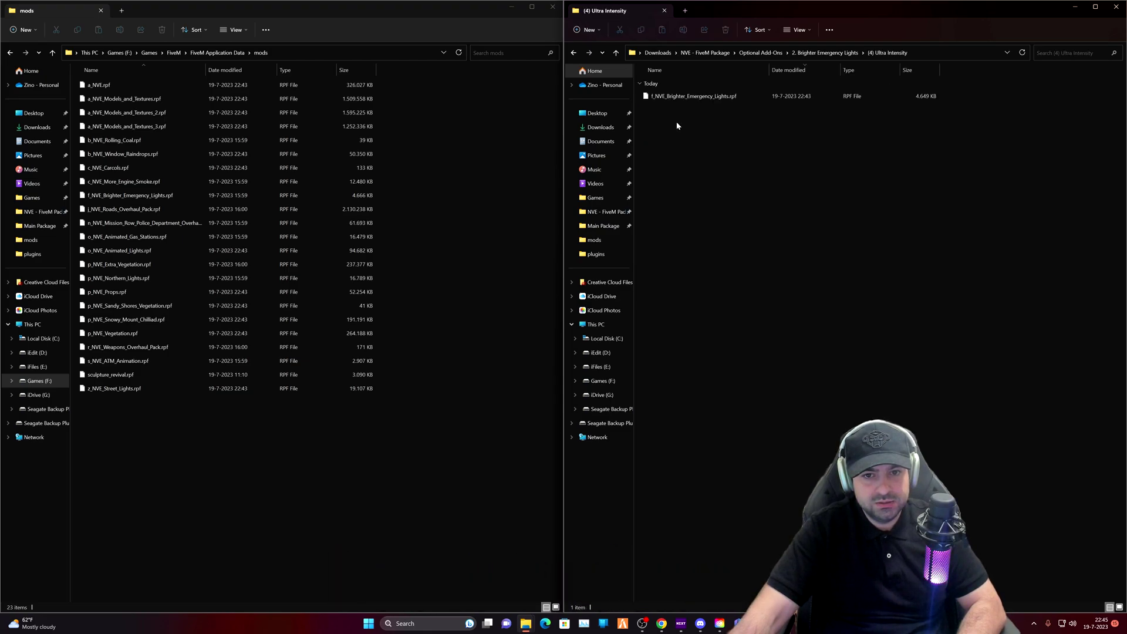
pyautogui.click(226, 154)
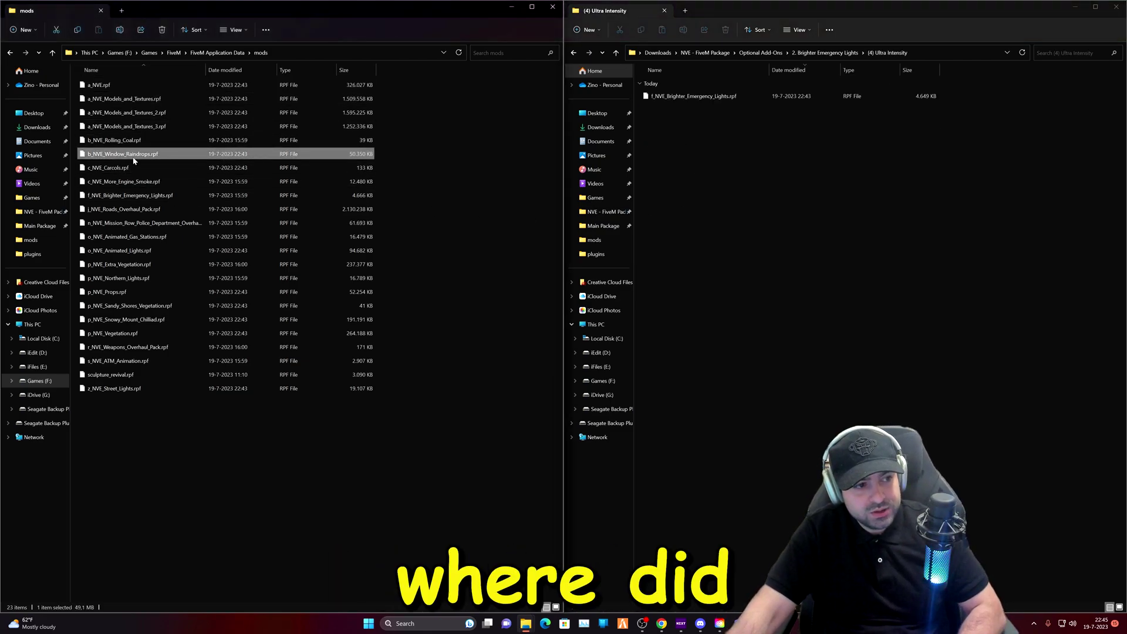
pyautogui.click(246, 196)
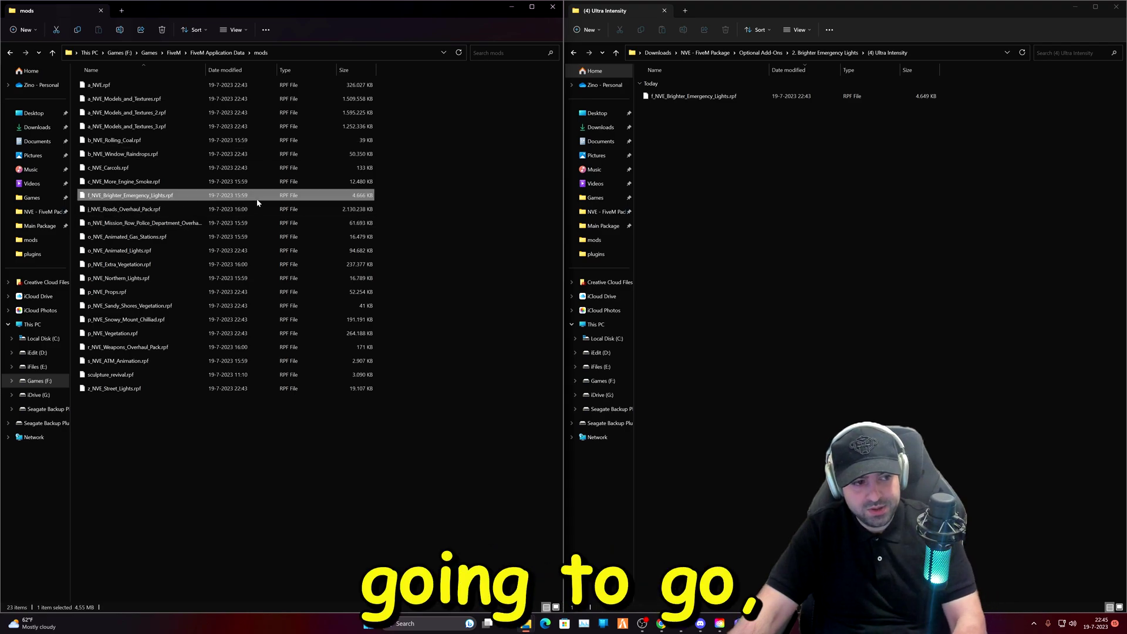
pyautogui.moveTo(698, 97); pyautogui.dragTo(346, 458)
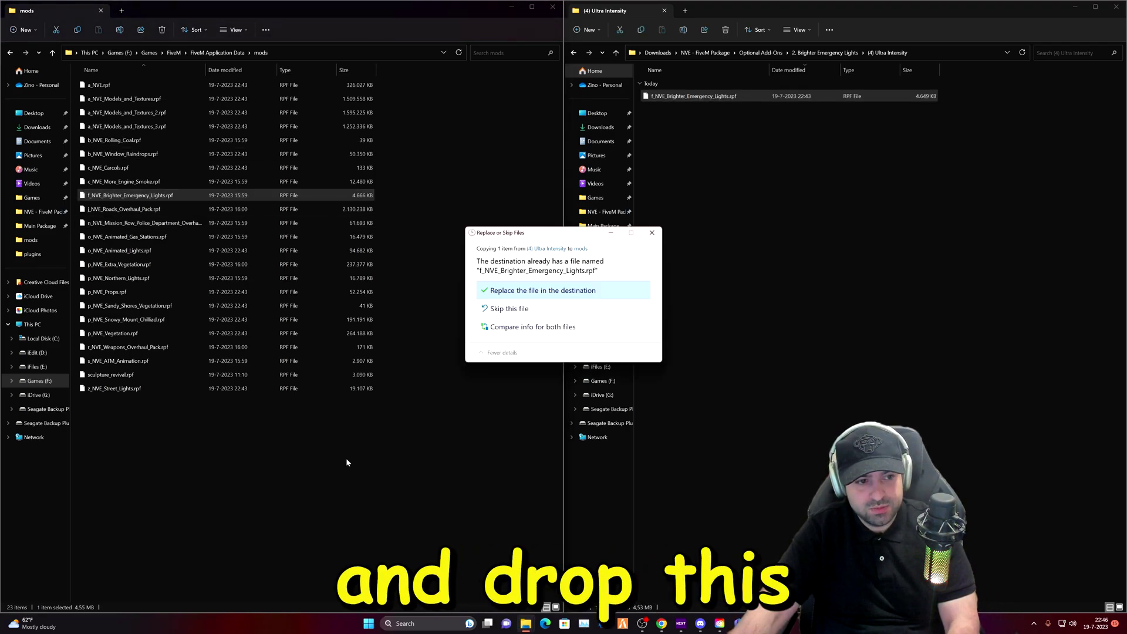
pyautogui.click(515, 290)
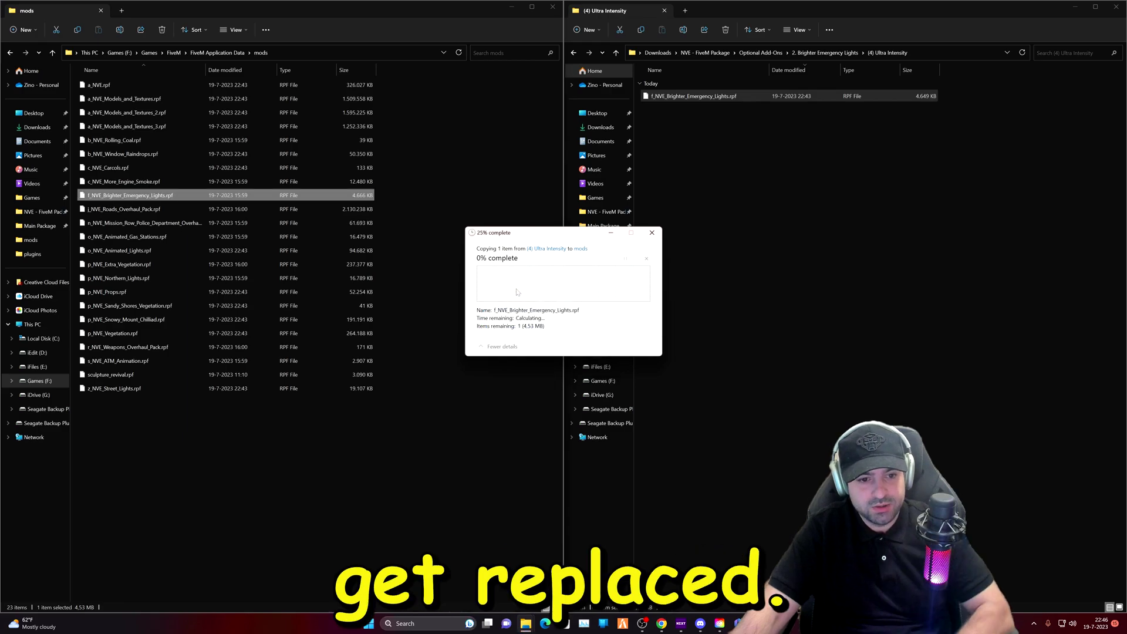
# - Copy the Parallax Roads and Pavement Overhaul roads pack RPF into mods, replacing the existing one
pyautogui.click(574, 53)
pyautogui.click(573, 53)
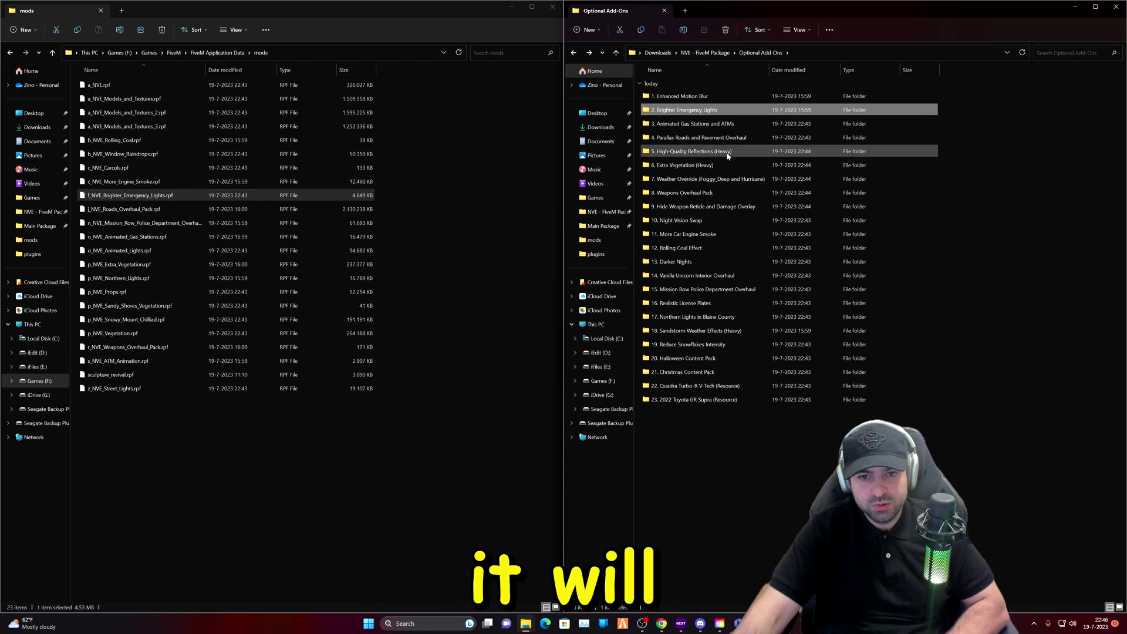
pyautogui.doubleClick(662, 137)
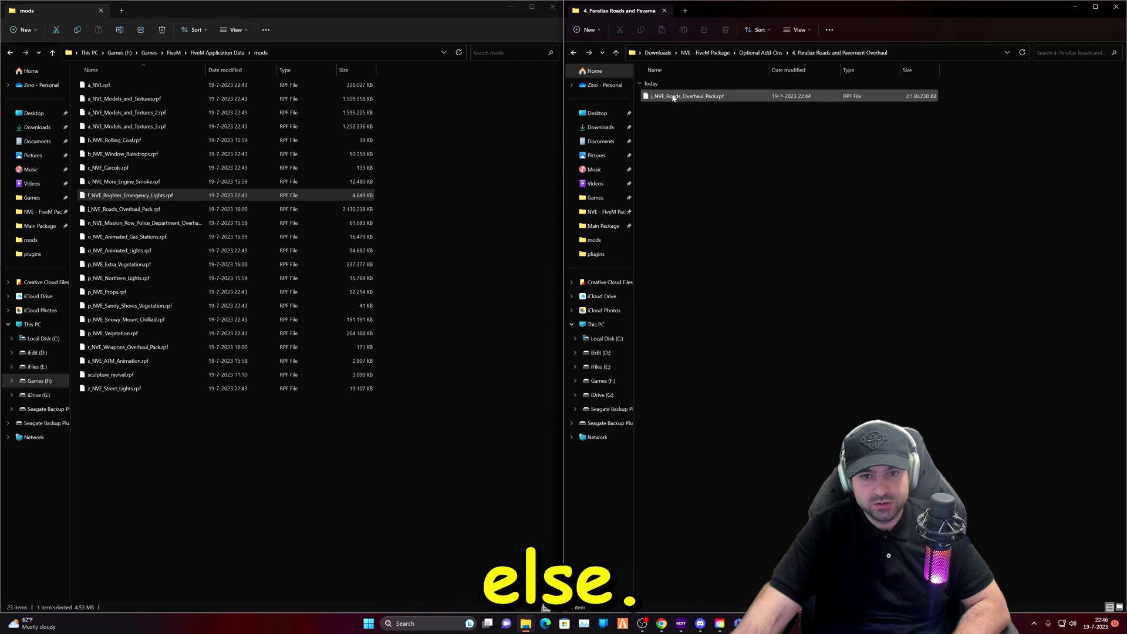
pyautogui.click(738, 99)
pyautogui.moveTo(447, 248); pyautogui.dragTo(412, 443)
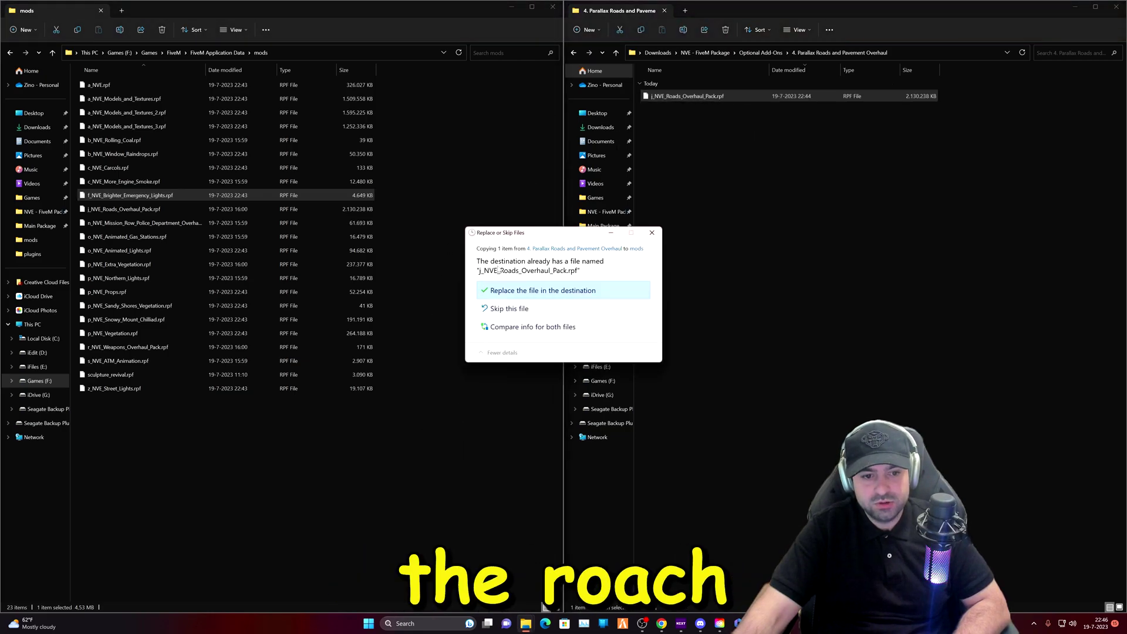
pyautogui.click(510, 290)
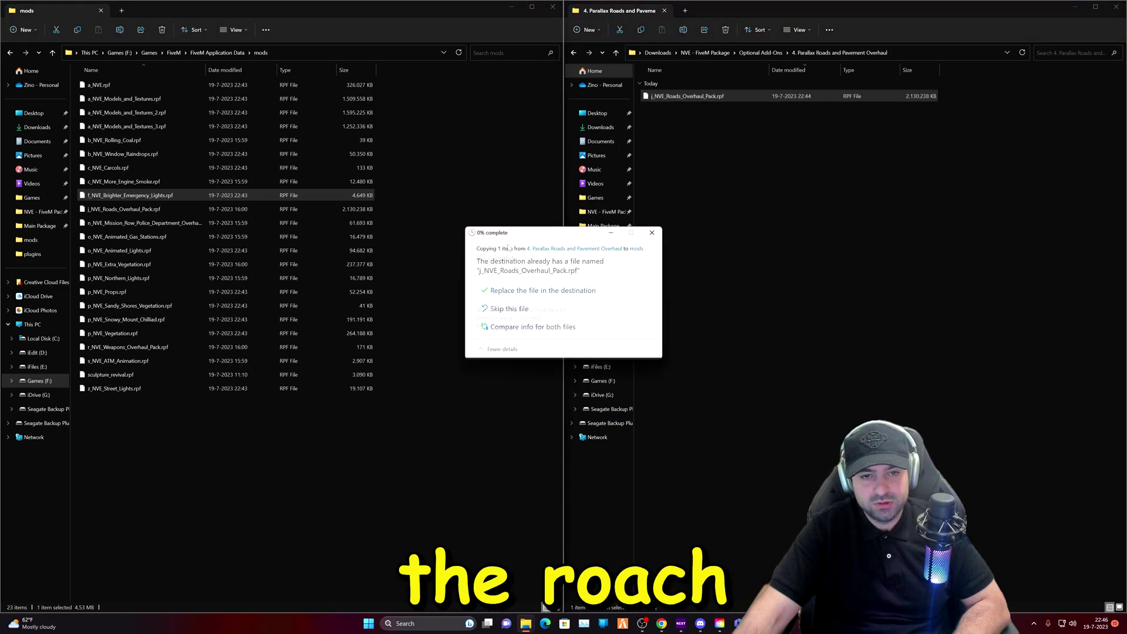
pyautogui.click(574, 53)
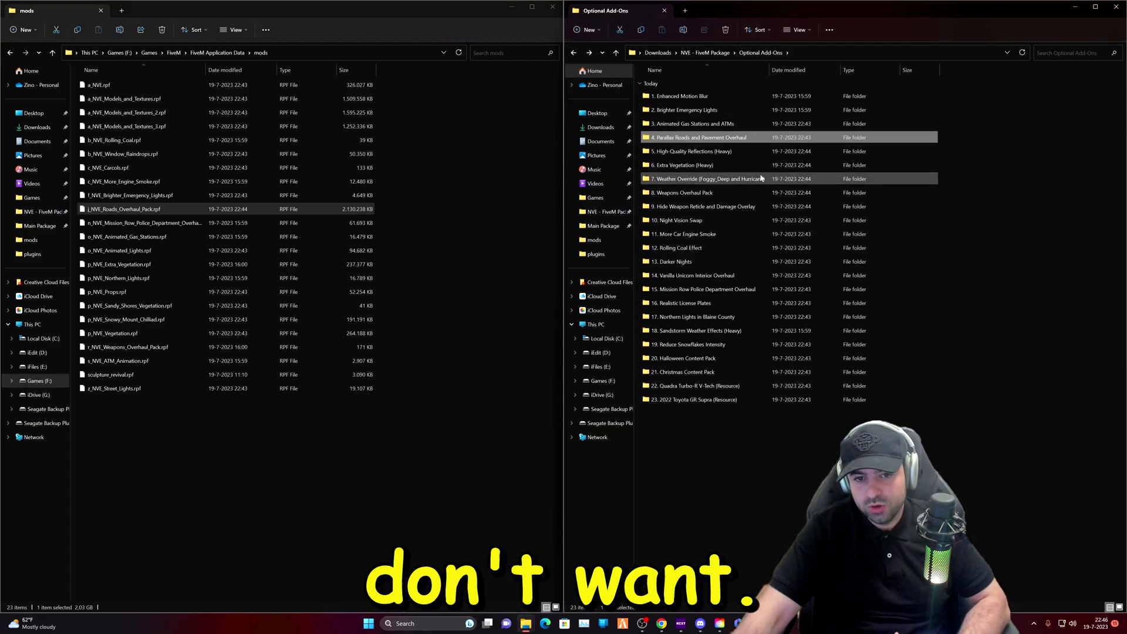
# - Look inside the Extra Vegetation (Heavy) add-on and return to Optional Add-Ons
pyautogui.click(692, 152)
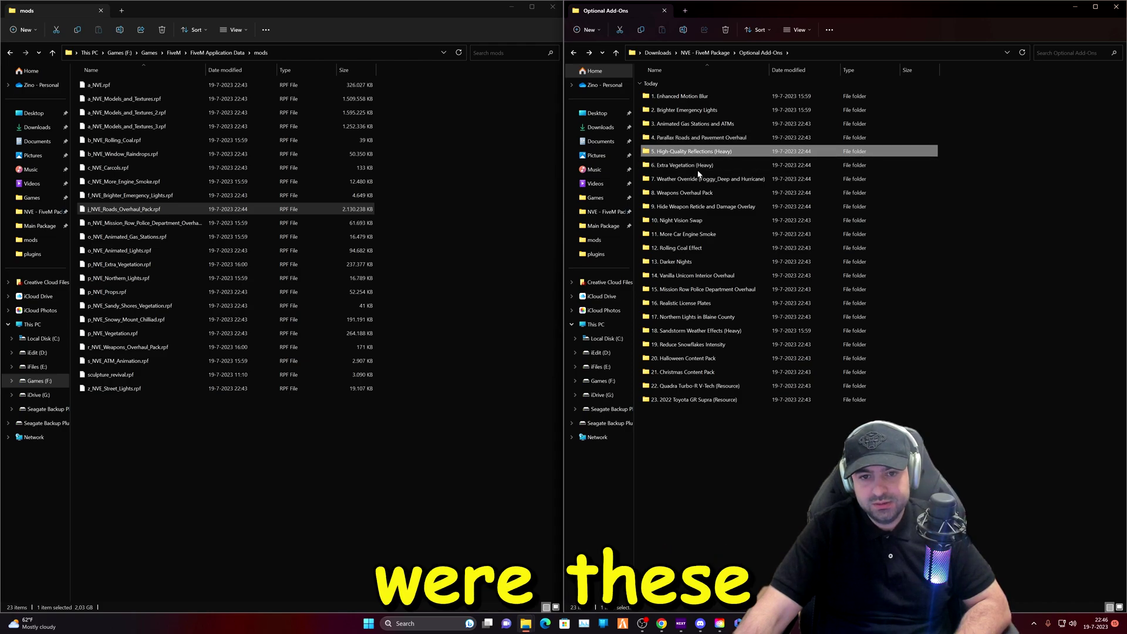
pyautogui.click(698, 166)
pyautogui.doubleClick(697, 166)
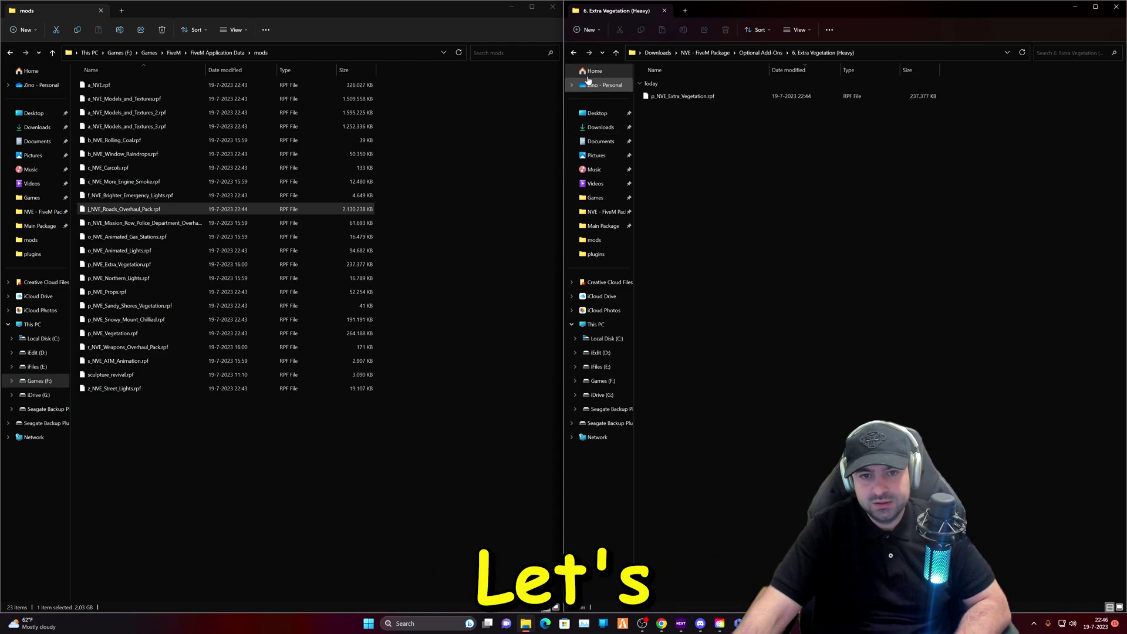
pyautogui.hotkey('alt', 'Left')
# - Copy the High-Quality Reflections (Heavy) plugins folder into FiveM Application Data, replacing NVE.Reflections.asi
pyautogui.doubleClick(681, 149)
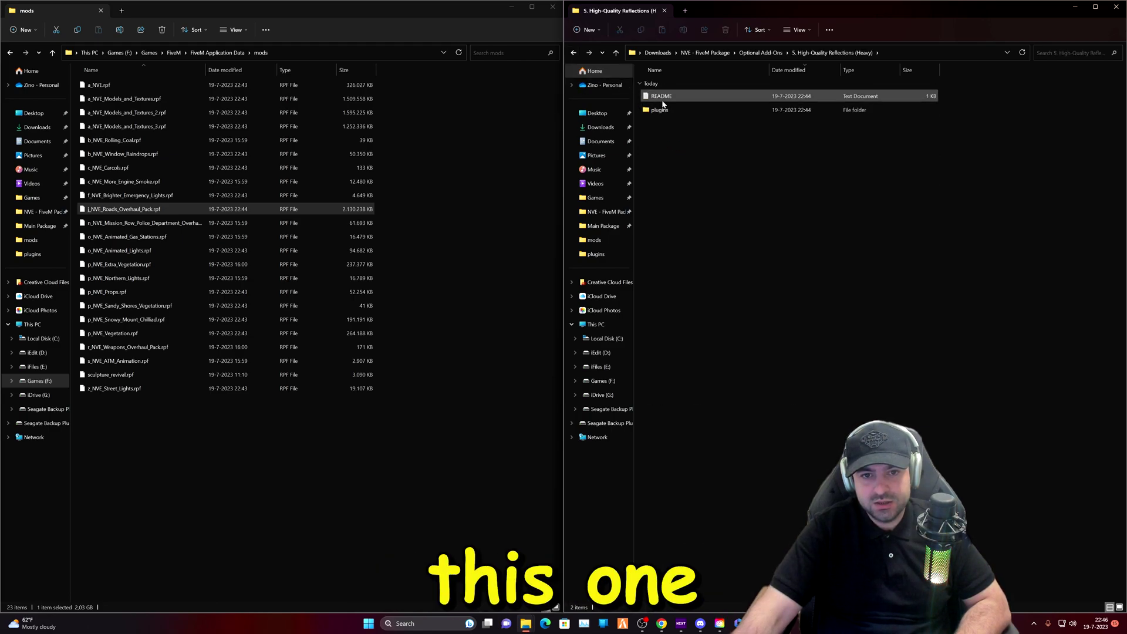
pyautogui.doubleClick(662, 110)
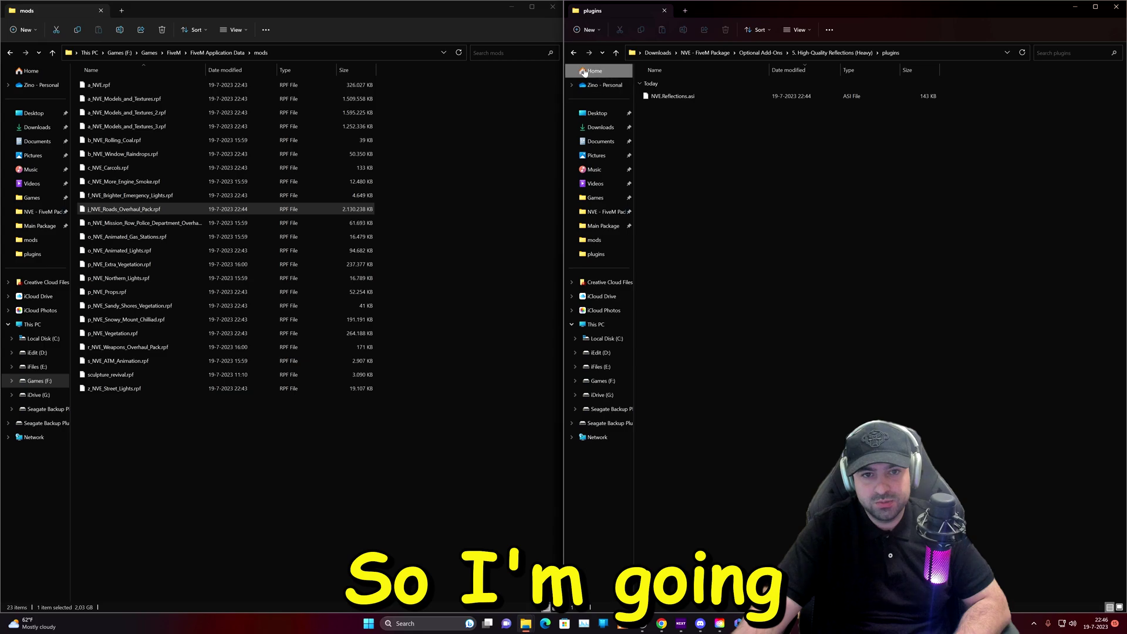
pyautogui.hotkey('alt', 'Left')
pyautogui.click(14, 54)
pyautogui.click(11, 53)
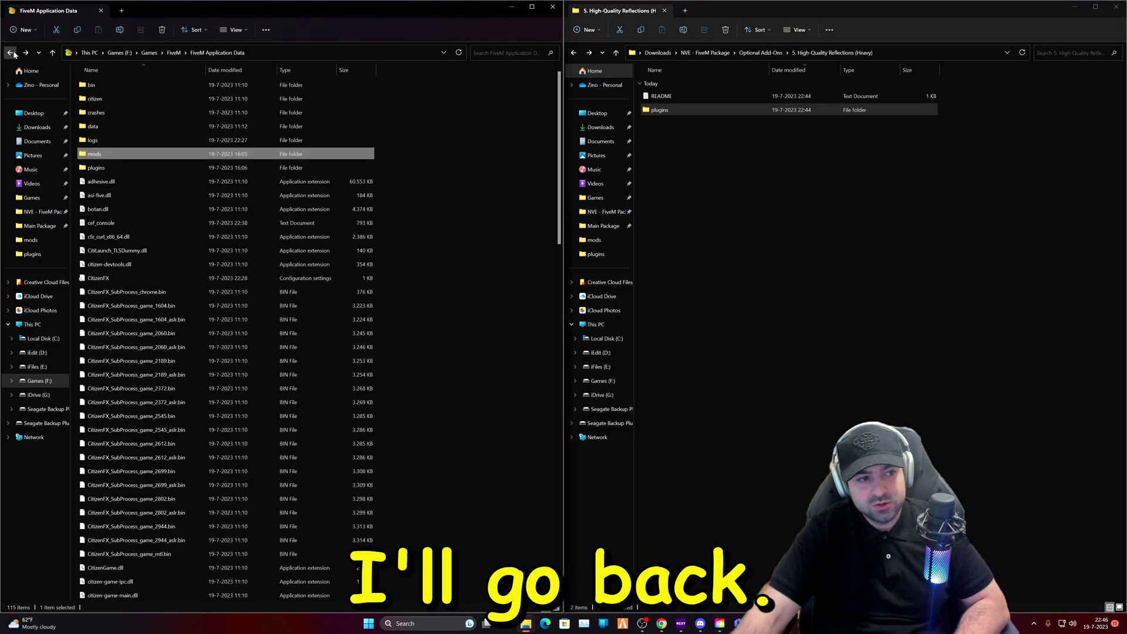
pyautogui.moveTo(762, 111); pyautogui.dragTo(485, 189)
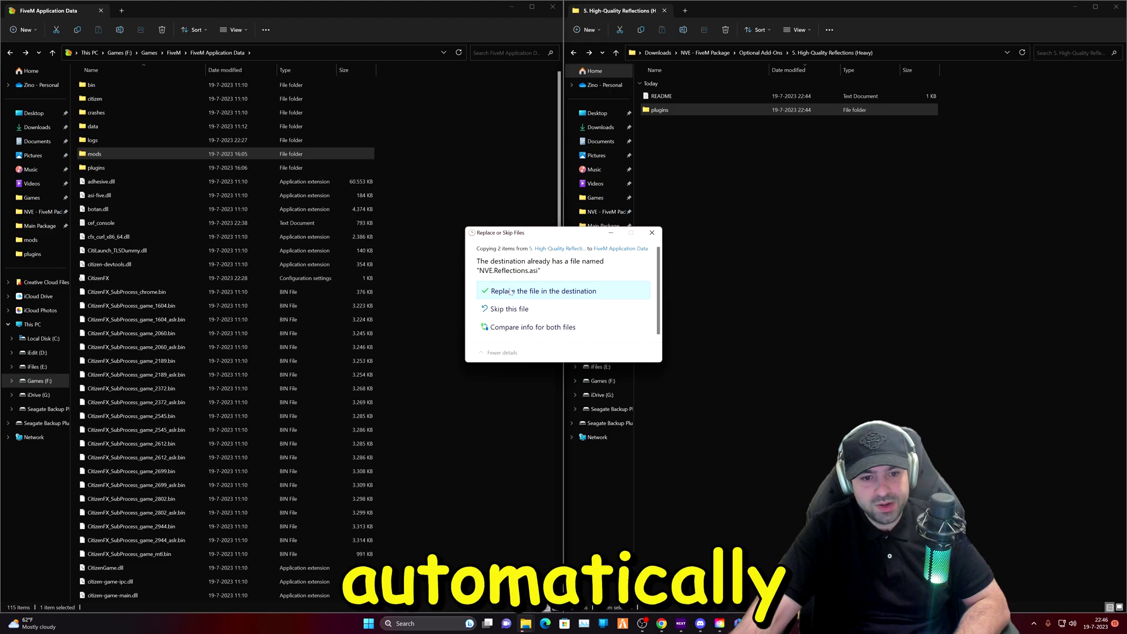
pyautogui.click(531, 290)
pyautogui.click(573, 52)
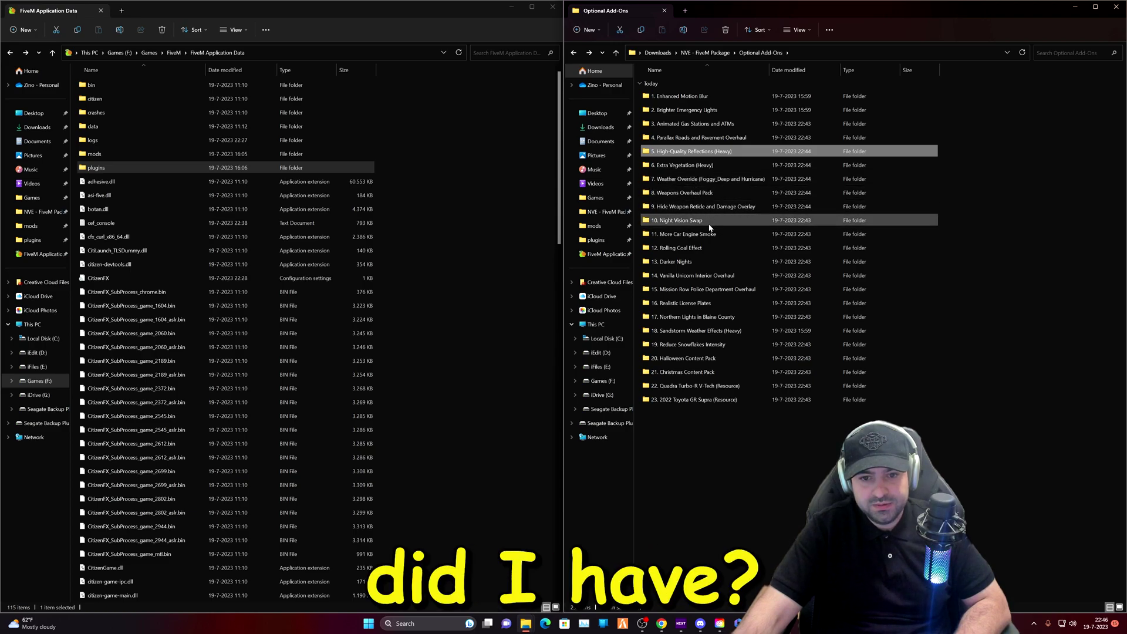
# - Copy the 8. Weapons Overhaul Pack RPF into FiveM's mods folder, replacing the old file
pyautogui.doubleClick(683, 192)
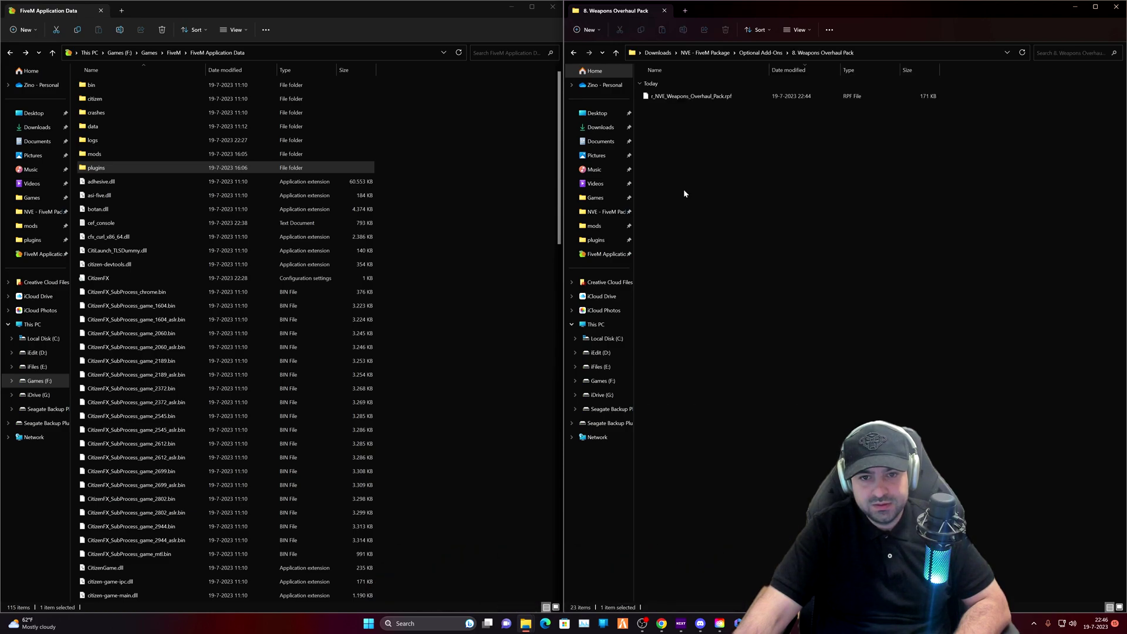
pyautogui.doubleClick(150, 155)
pyautogui.moveTo(658, 97); pyautogui.dragTo(387, 517)
pyautogui.click(521, 295)
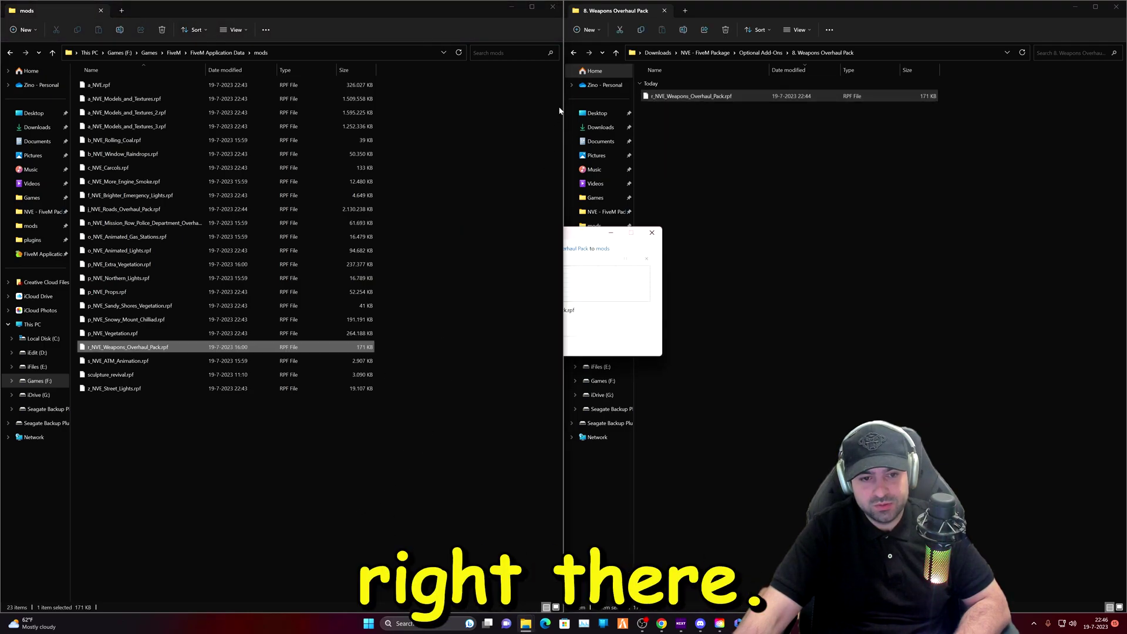
pyautogui.click(573, 53)
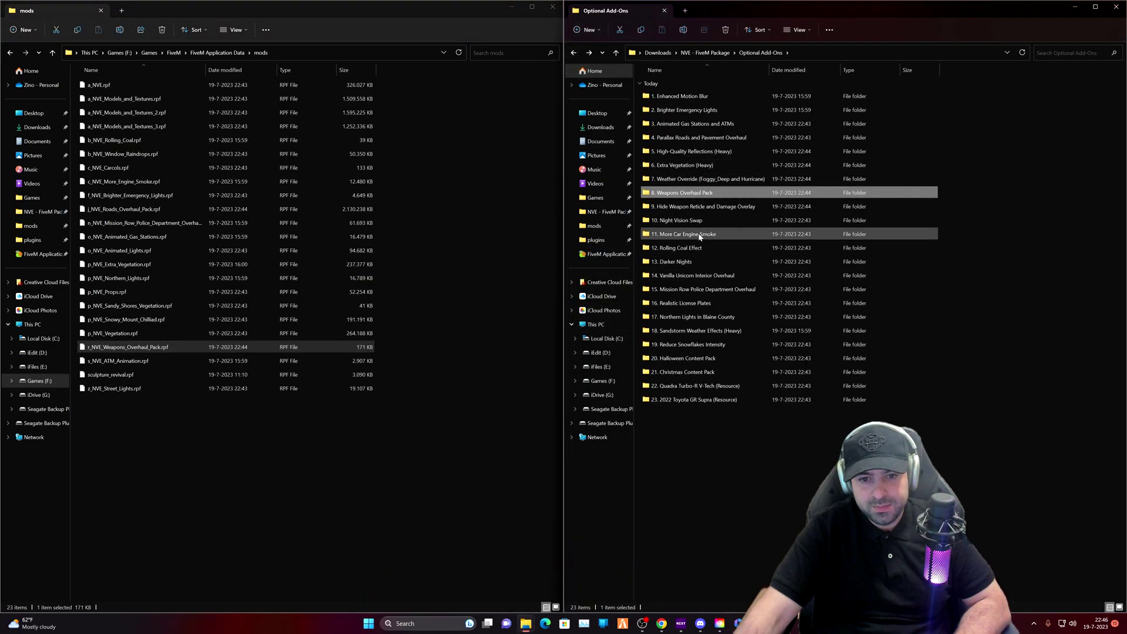
# - Copy the 11. More Car Engine Smoke RPF into mods, replacing the existing copy
pyautogui.doubleClick(686, 234)
pyautogui.moveTo(363, 519); pyautogui.dragTo(364, 519)
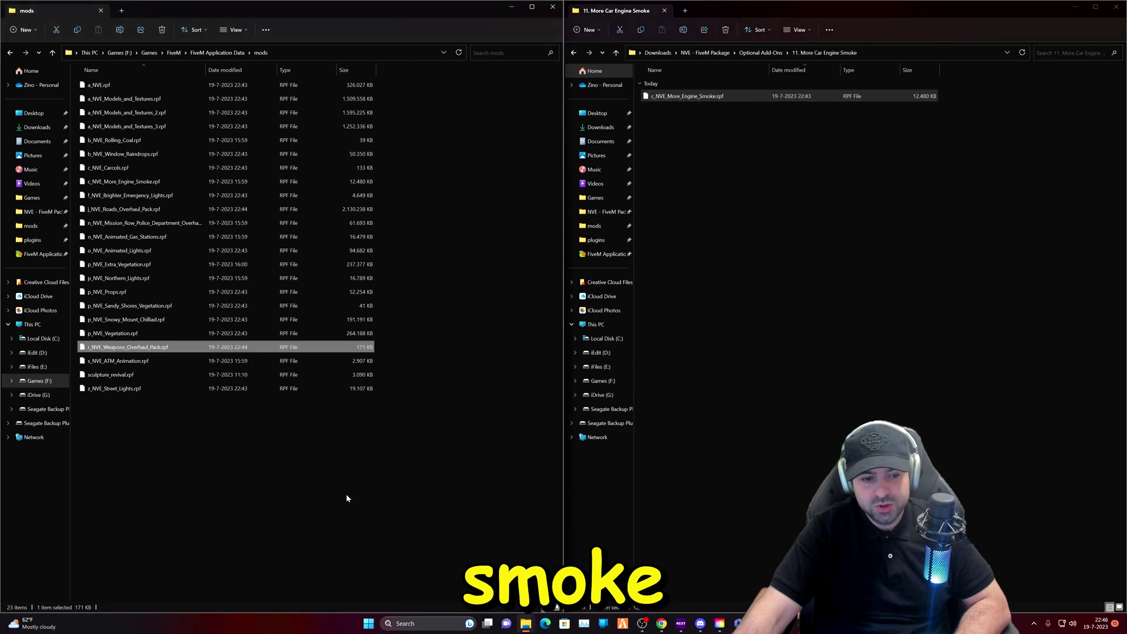
pyautogui.click(522, 289)
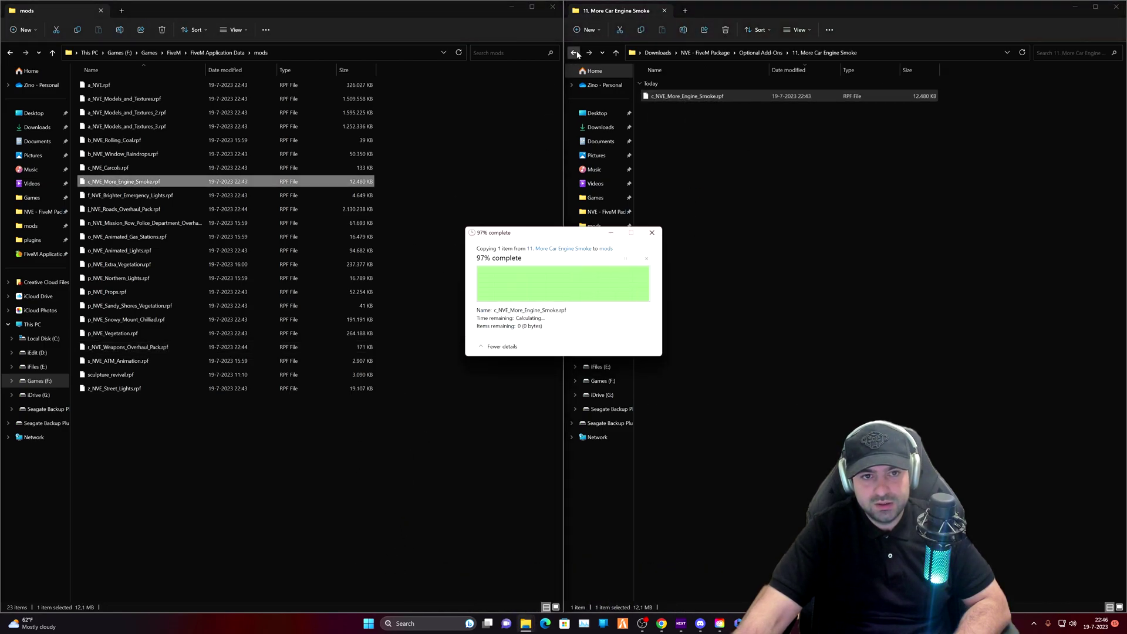
pyautogui.click(573, 52)
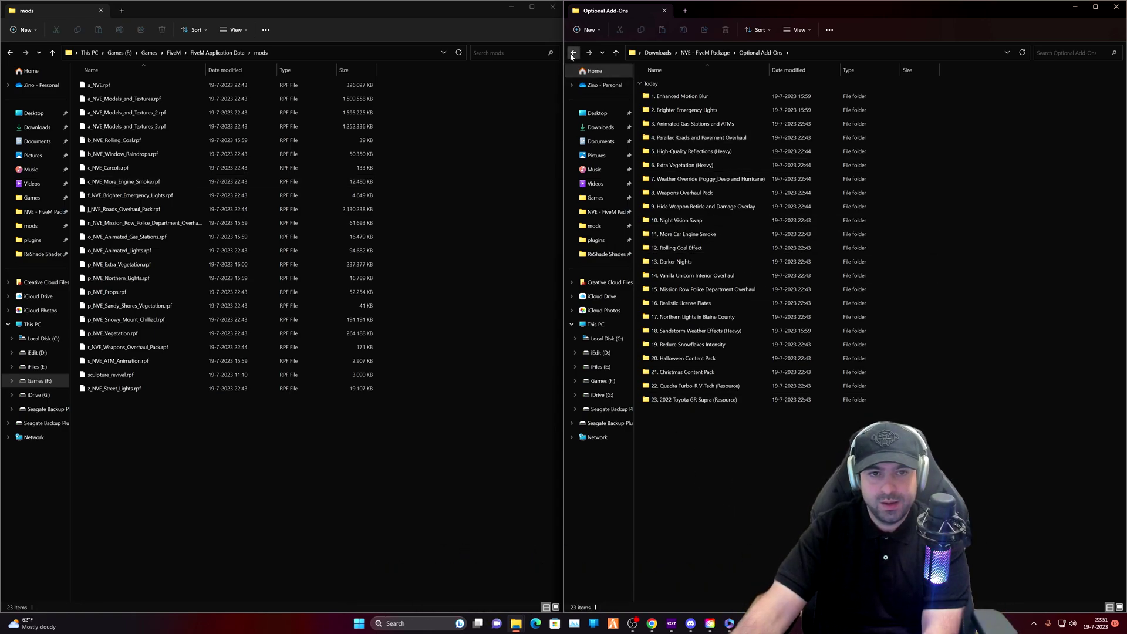
# - Return to the NVE - FiveM Package folder and start FiveM, reaching the 23-mod-pack main menu
pyautogui.click(573, 52)
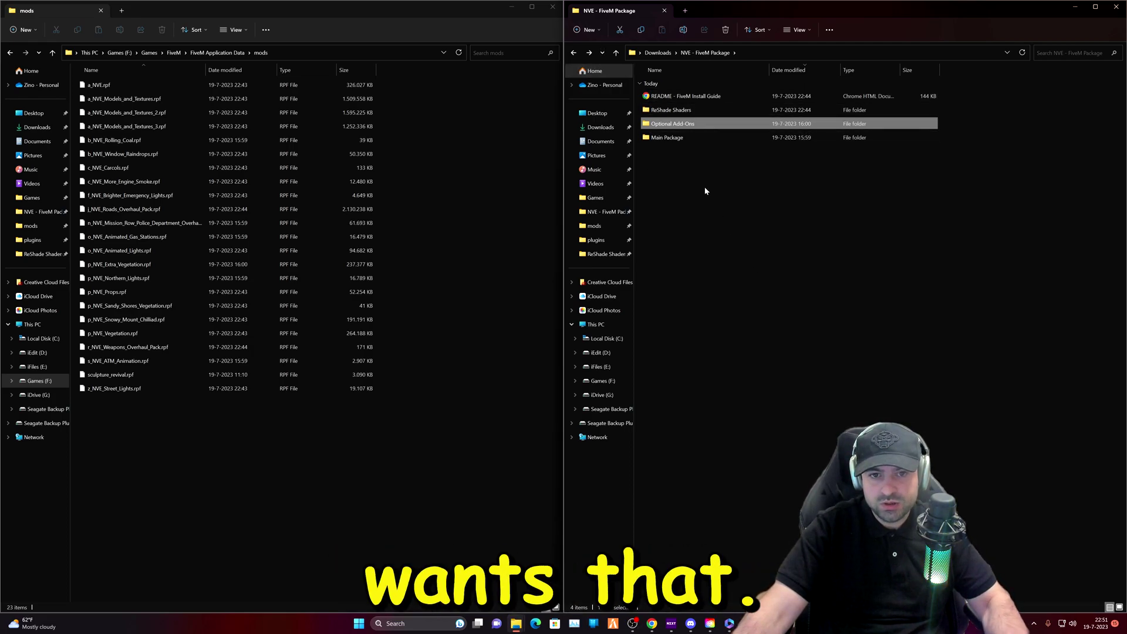
pyautogui.click(453, 335)
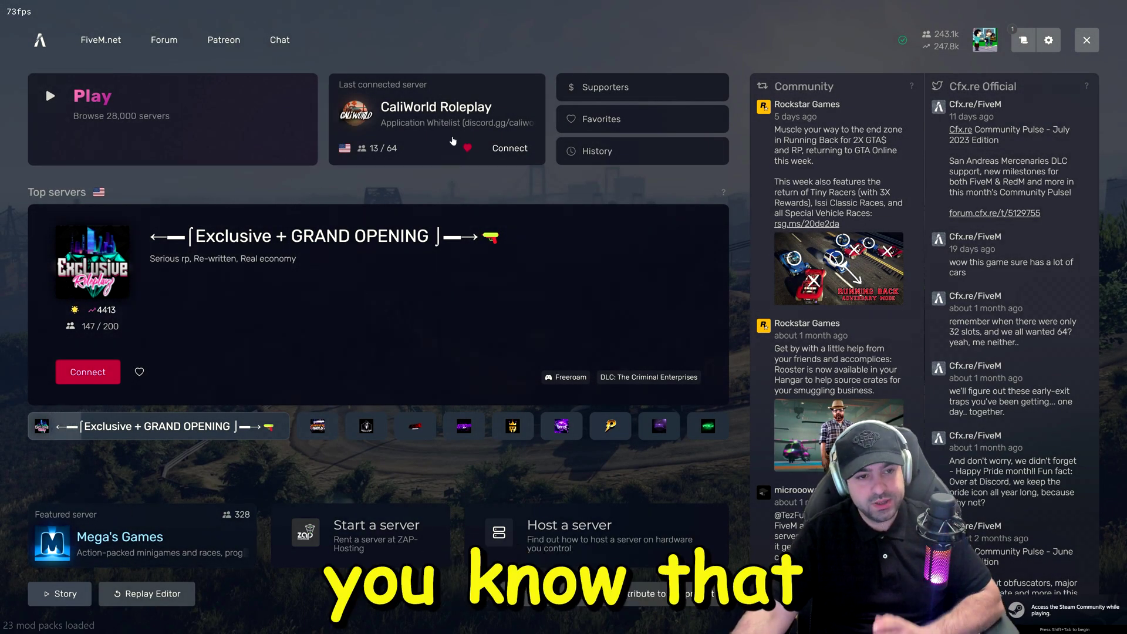
# - Connect to the last-played CaliWorld Roleplay server and load in beside a police car
pyautogui.click(508, 144)
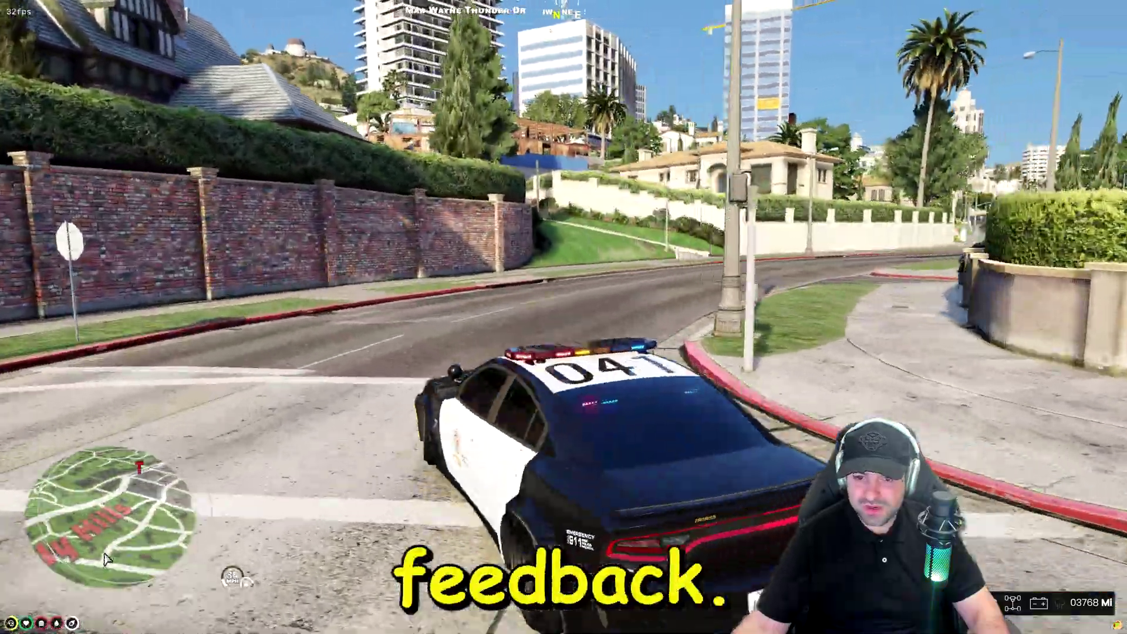
# - Drive the police car down the road, turn right at the stop sign and brake to a halt
pyautogui.press('w')
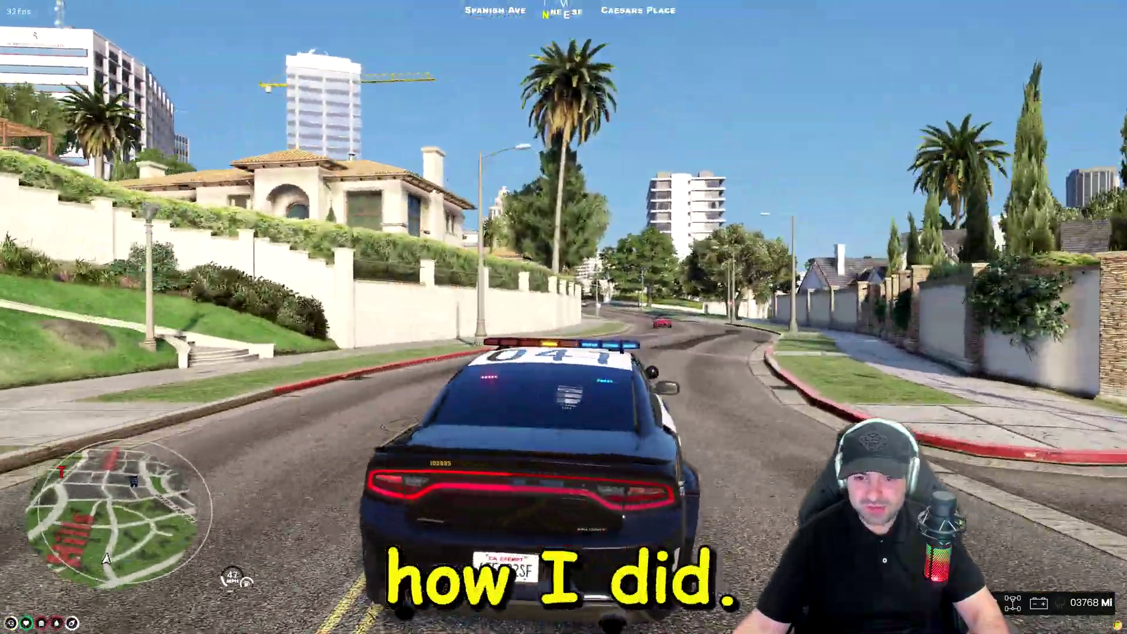
pyautogui.press('w')
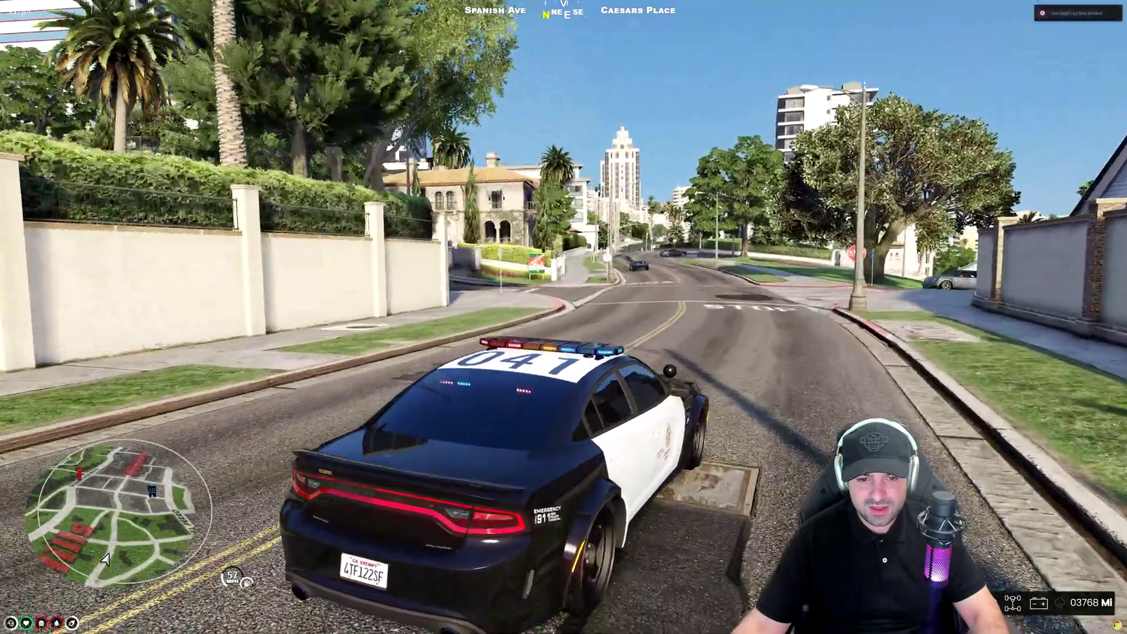
pyautogui.press('s')
pyautogui.press('d')
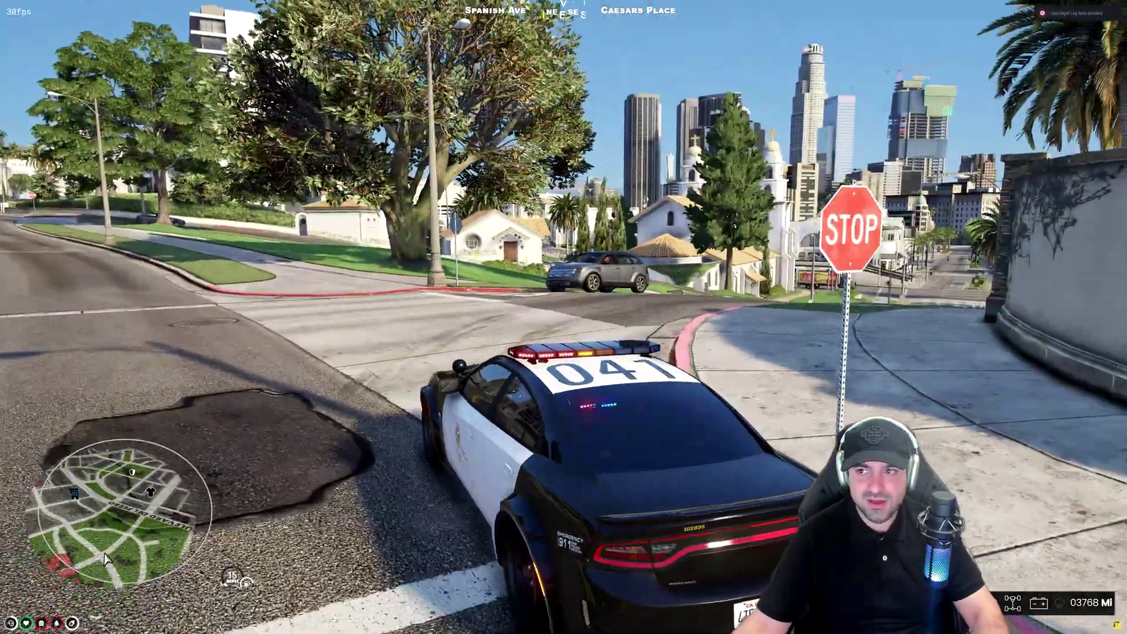
pyautogui.press('s')
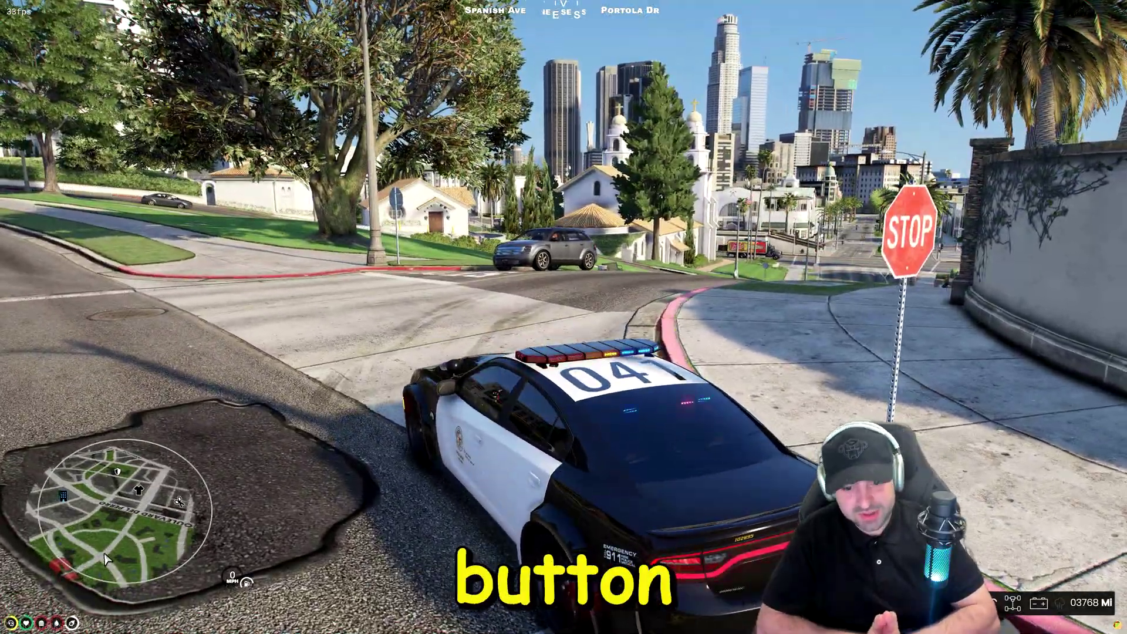